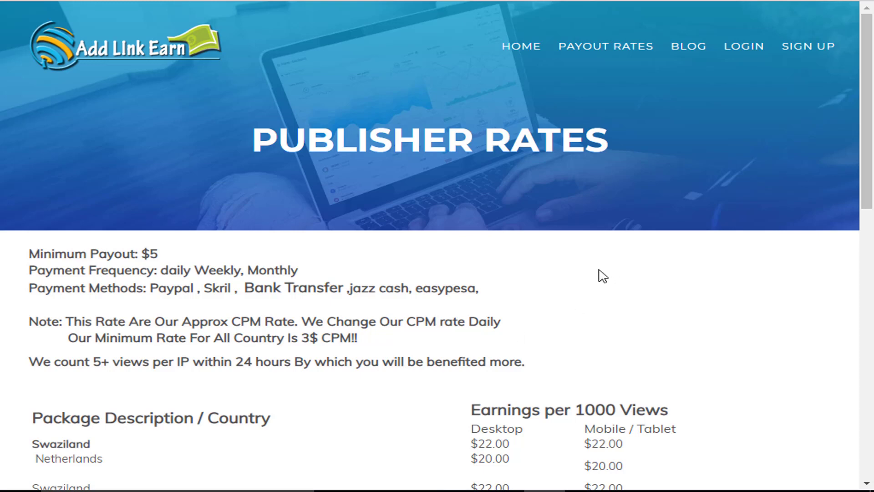
Step: Highlight the accepted Payment Methods line, then go to the SIGN UP registration page
{"action": "double_click", "coordinate": [177, 291]}
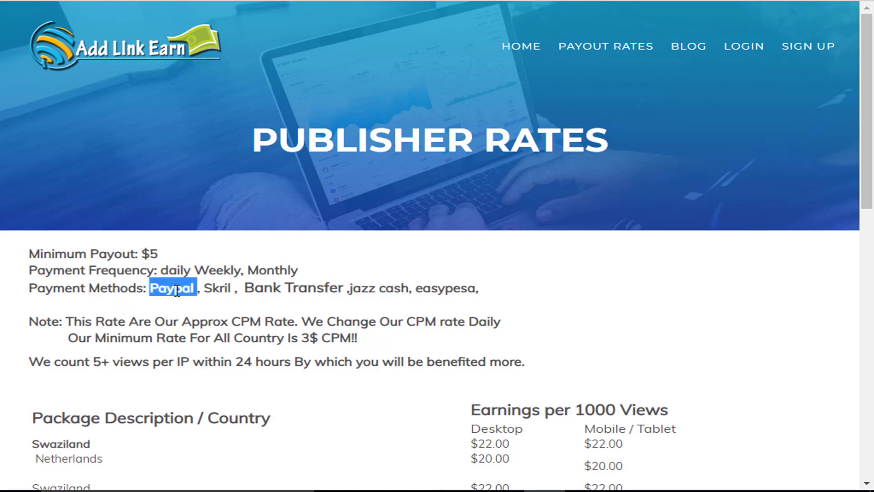
{"action": "left_click_drag", "start_coordinate": [176, 291], "coordinate": [432, 304]}
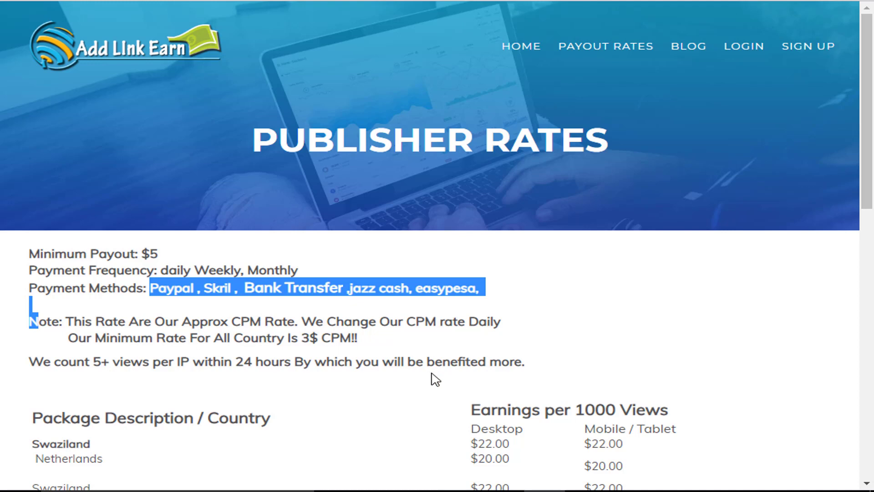
{"action": "left_click", "coordinate": [616, 327]}
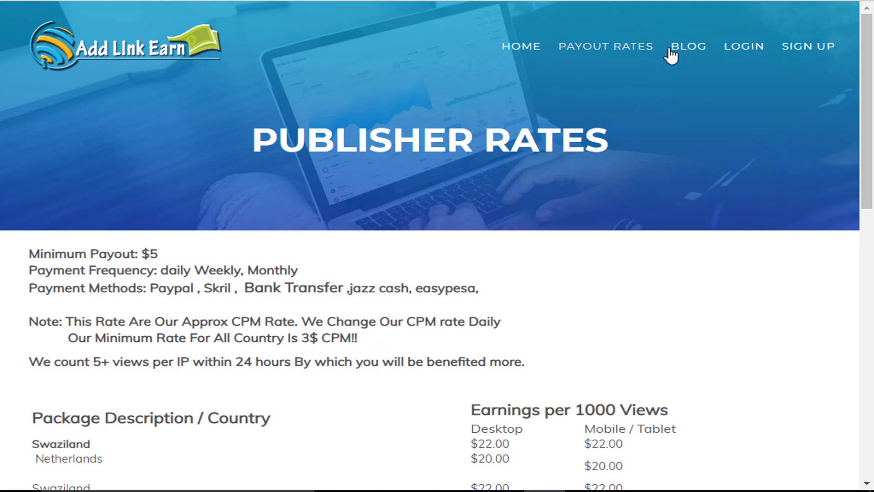
{"action": "left_click", "coordinate": [820, 55]}
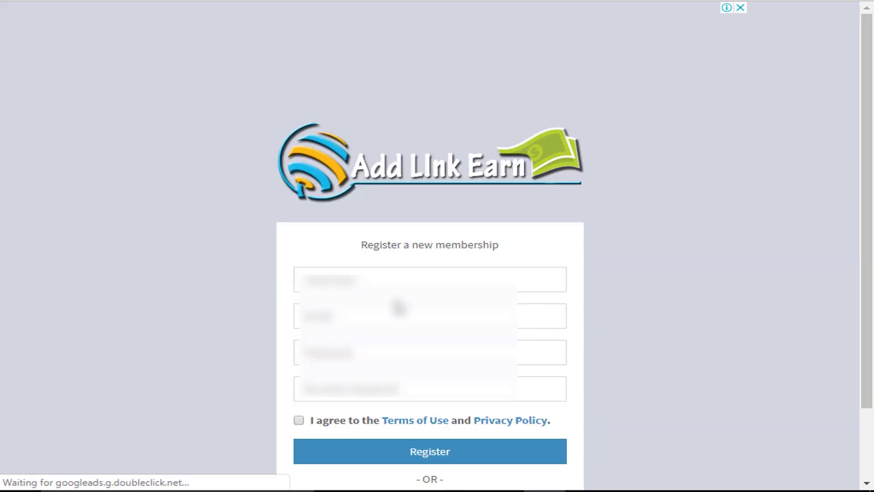
Step: Enter the chosen username and fill Email with the suggested address of the signed-in Google account
{"action": "left_click", "coordinate": [399, 280]}
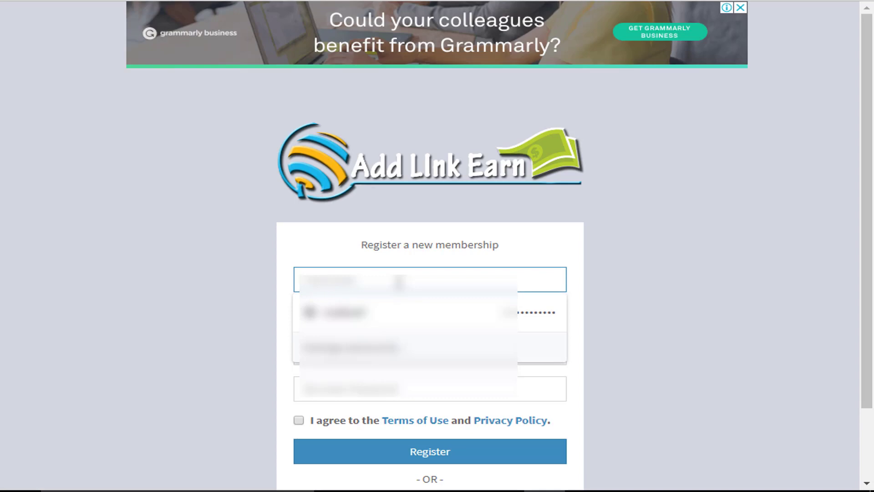
{"action": "type", "text": "userabc"}
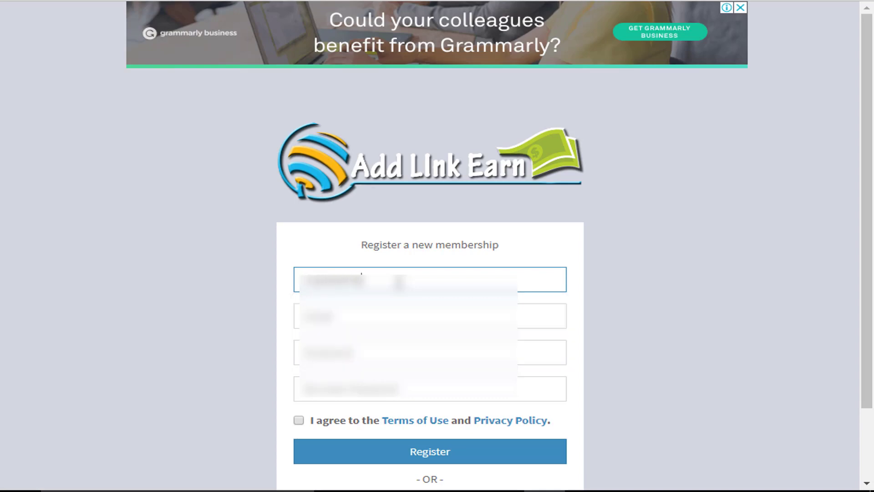
{"action": "left_click", "coordinate": [372, 318]}
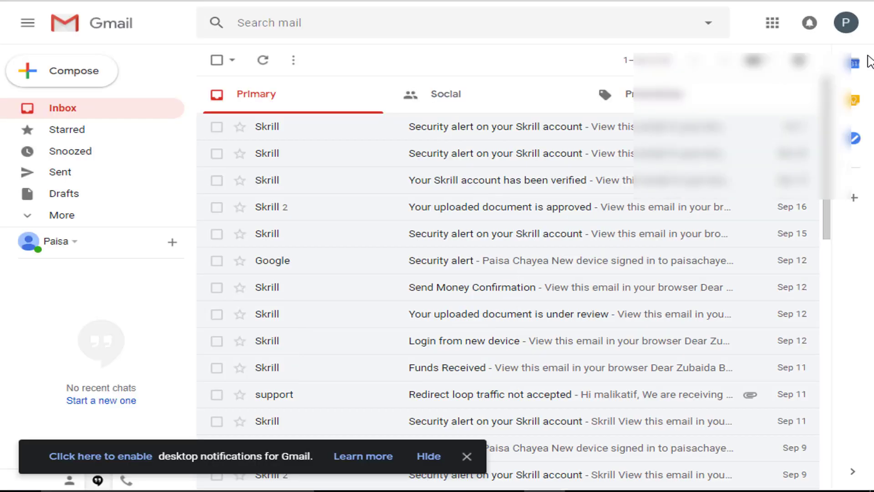
{"action": "left_click", "coordinate": [846, 23]}
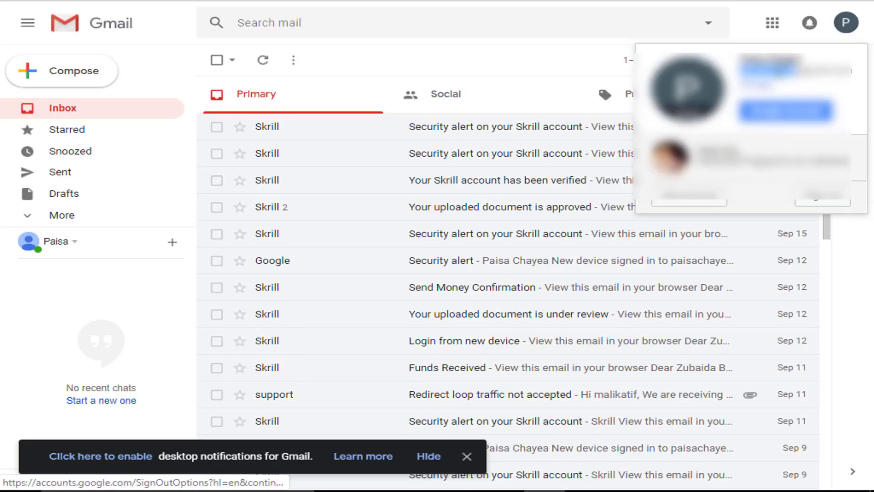
{"action": "key", "text": "ctrl+a"}
{"action": "left_click", "coordinate": [843, 26]}
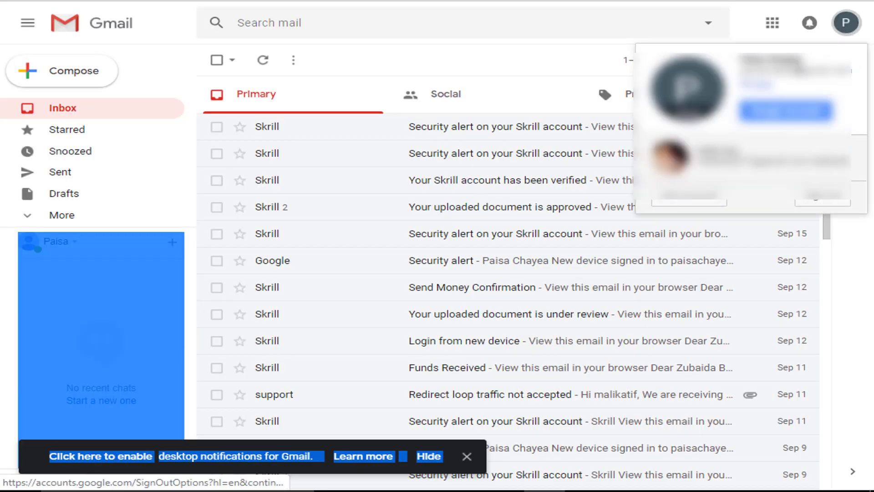
{"action": "left_click", "coordinate": [843, 28]}
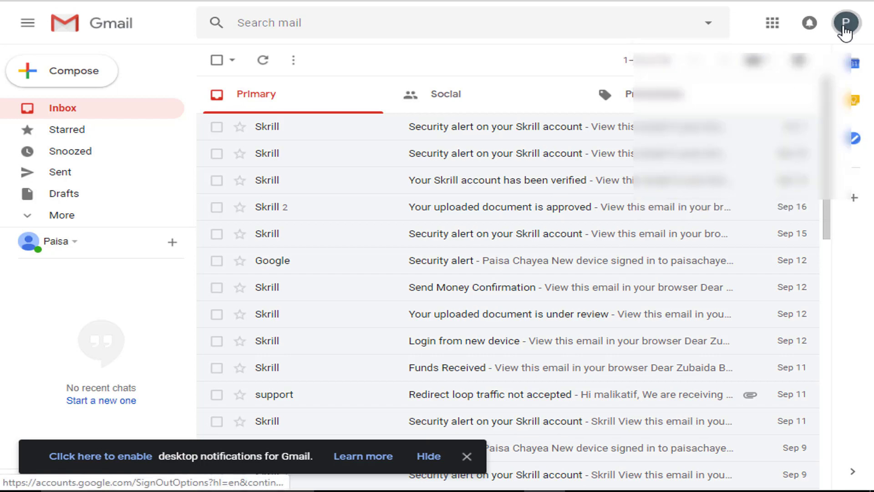
{"action": "left_click", "coordinate": [844, 27]}
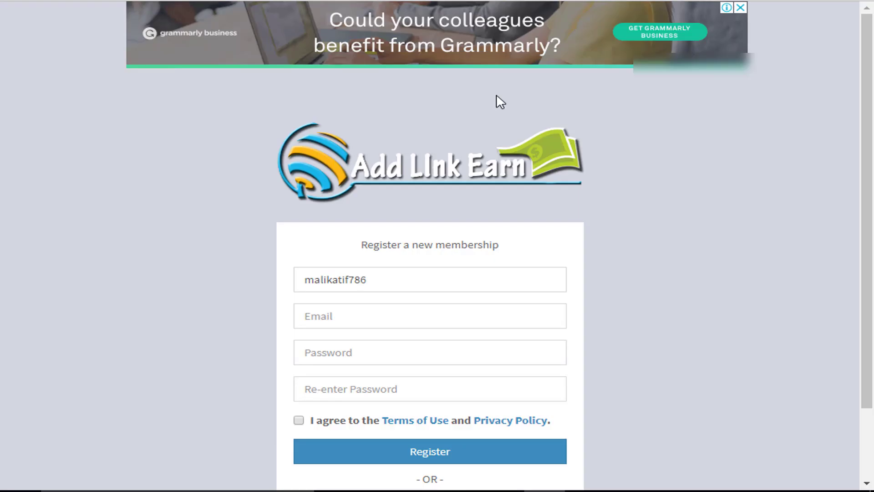
{"action": "left_click", "coordinate": [391, 316]}
{"action": "key", "text": "Down"}
{"action": "key", "text": "Return"}
Step: Enter and confirm the password, accept the Terms of Use, and click Register
{"action": "left_click", "coordinate": [396, 354]}
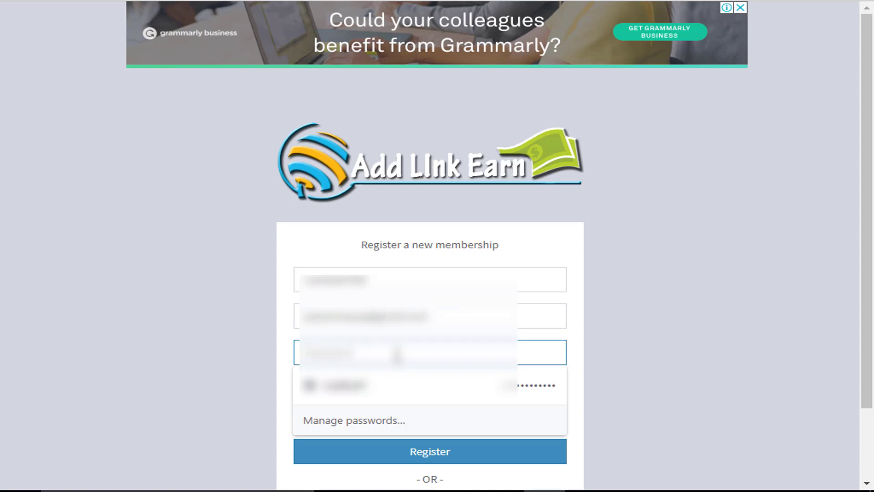
{"action": "type", "text": "a"}
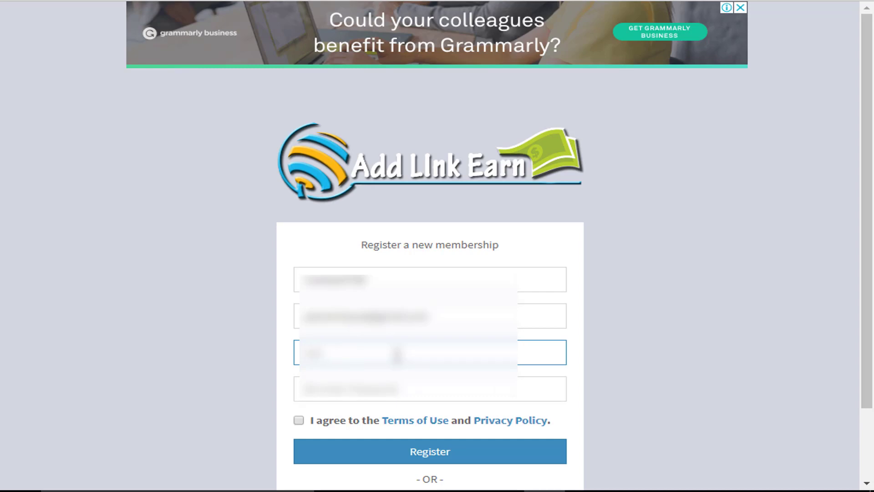
{"action": "key", "text": "BackSpace"}
{"action": "key", "text": "Escape"}
{"action": "key", "text": "Tab"}
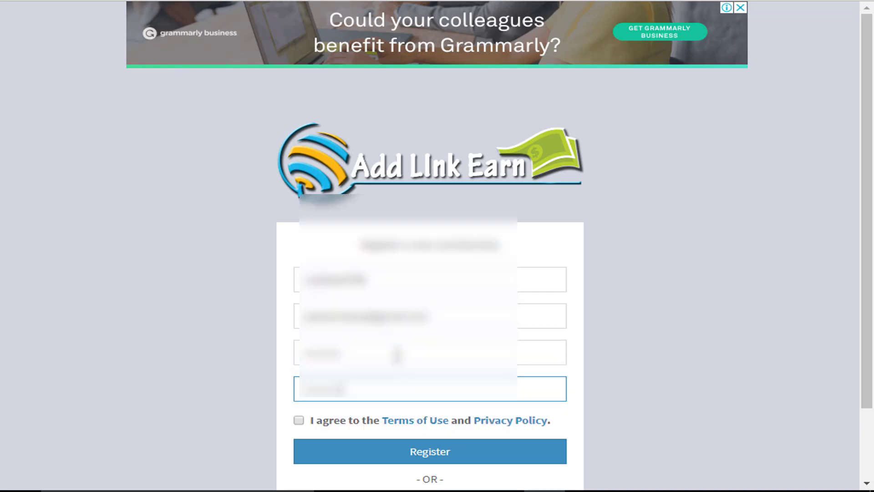
{"action": "scroll", "coordinate": [394, 360], "scroll_direction": "down", "scroll_amount": 2}
{"action": "left_click", "coordinate": [297, 346]}
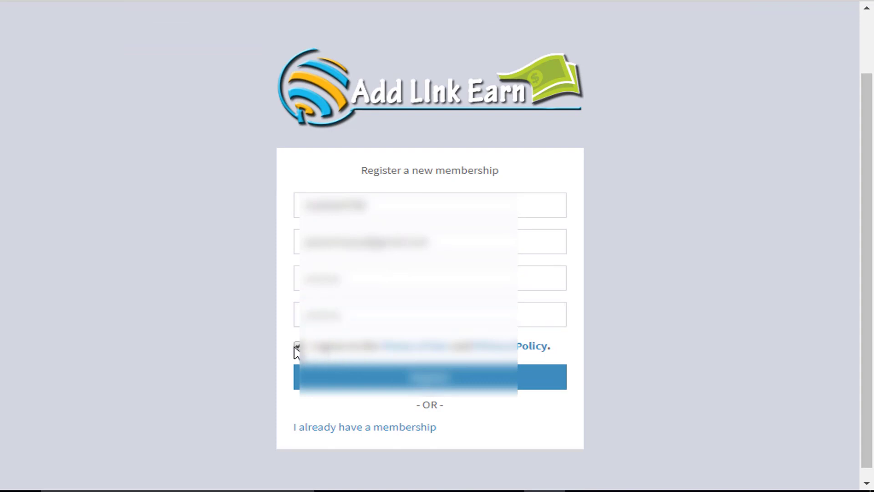
{"action": "left_click", "coordinate": [407, 386]}
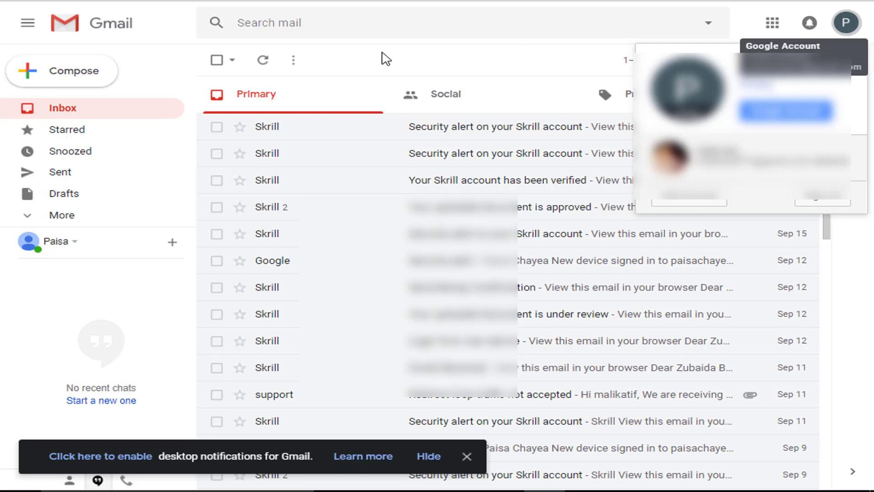
Step: Refresh the Gmail inbox twice and expand the sidebar folders to show Spam and All Mail
{"action": "left_click", "coordinate": [386, 59]}
{"action": "left_click", "coordinate": [265, 62]}
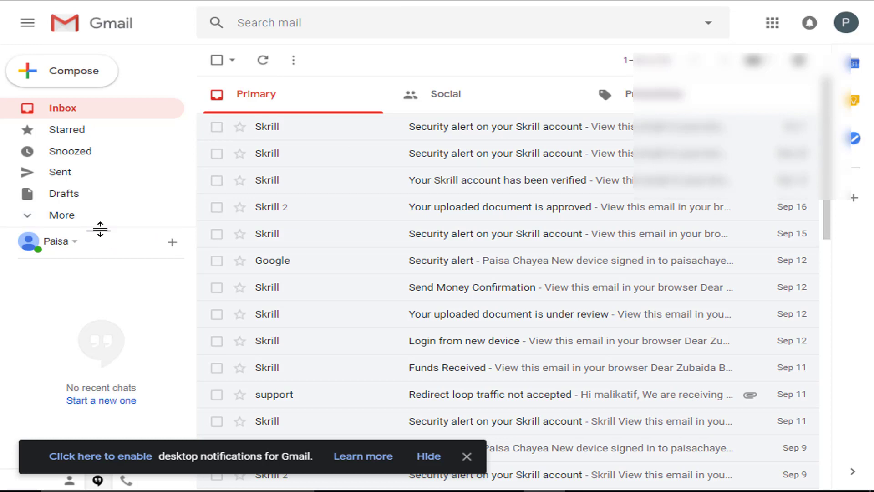
{"action": "left_click_drag", "start_coordinate": [98, 230], "coordinate": [99, 308]}
{"action": "left_click", "coordinate": [32, 216]}
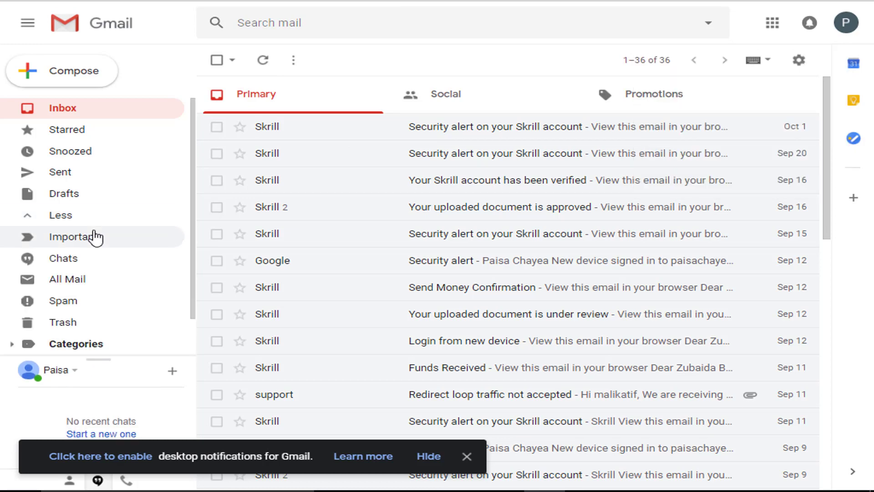
{"action": "scroll", "coordinate": [105, 248], "scroll_direction": "down", "scroll_amount": 1}
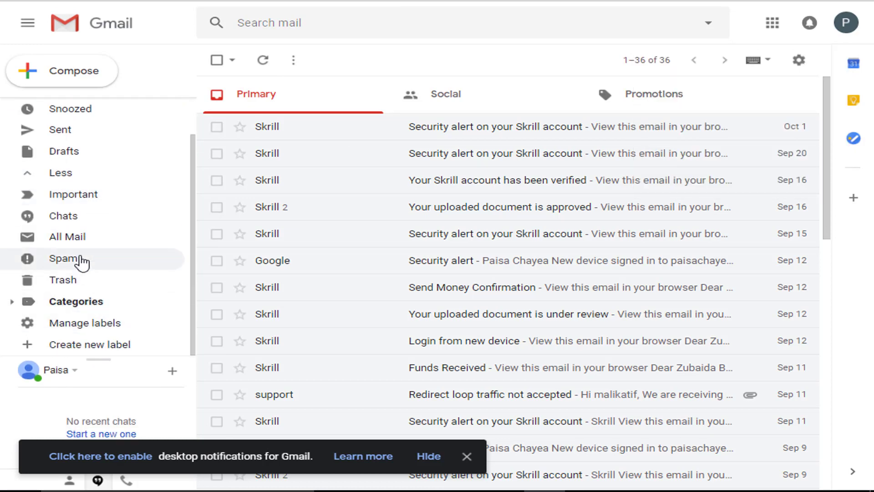
{"action": "left_click", "coordinate": [262, 61]}
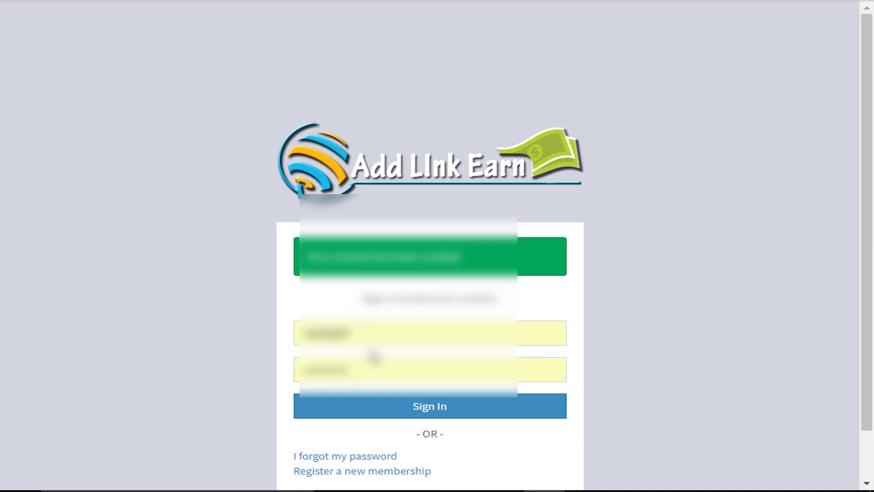
Step: Sign in with the autofilled username and password, and save the password in Chrome
{"action": "left_click", "coordinate": [378, 336]}
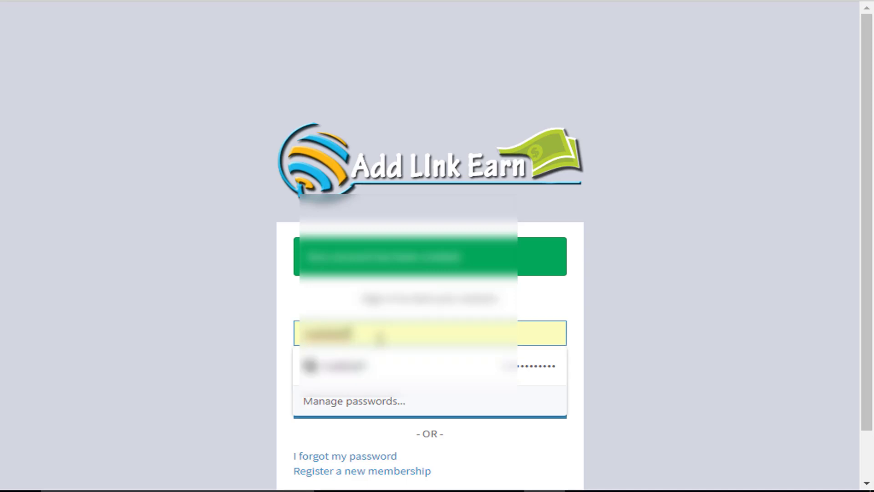
{"action": "key", "text": "Return"}
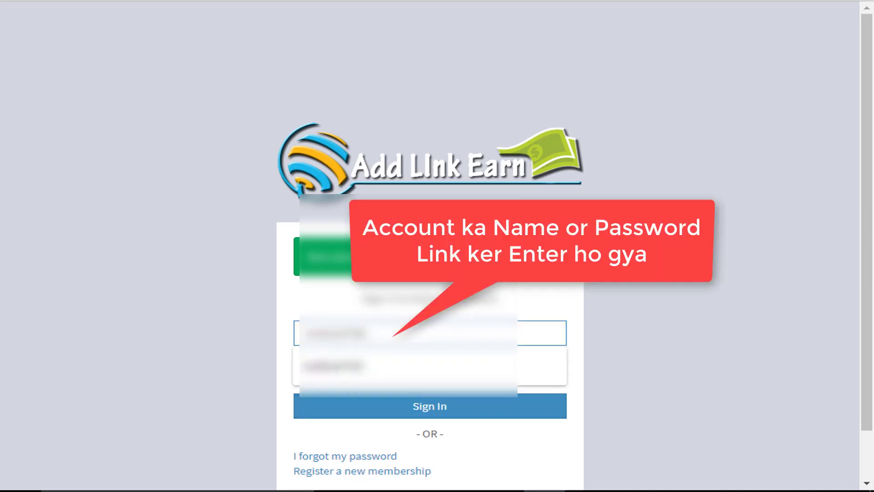
{"action": "left_click", "coordinate": [382, 366]}
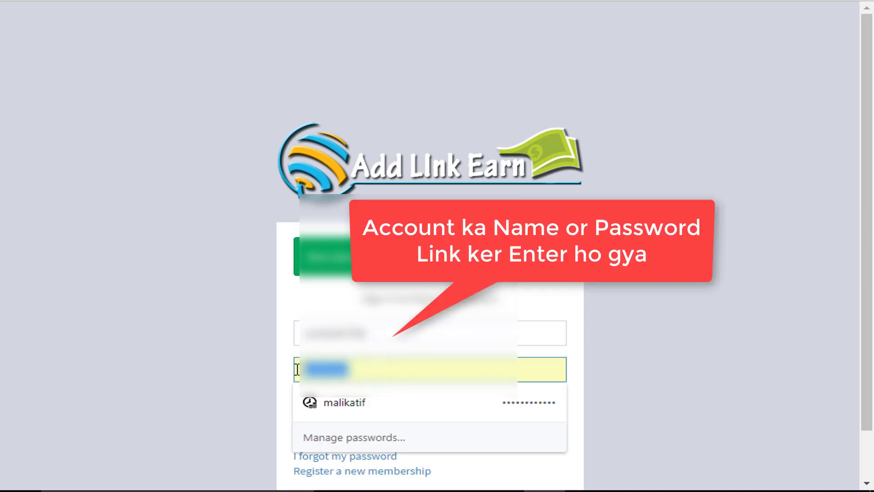
{"action": "key", "text": "Return"}
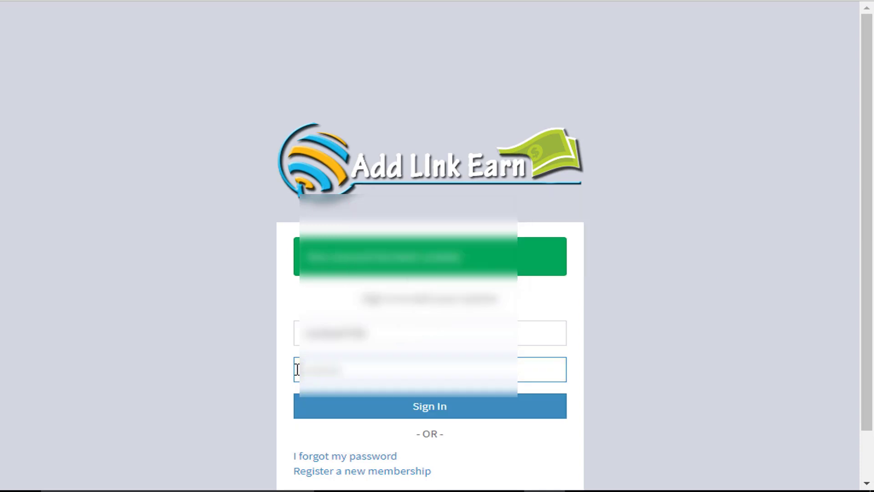
{"action": "left_click", "coordinate": [451, 407]}
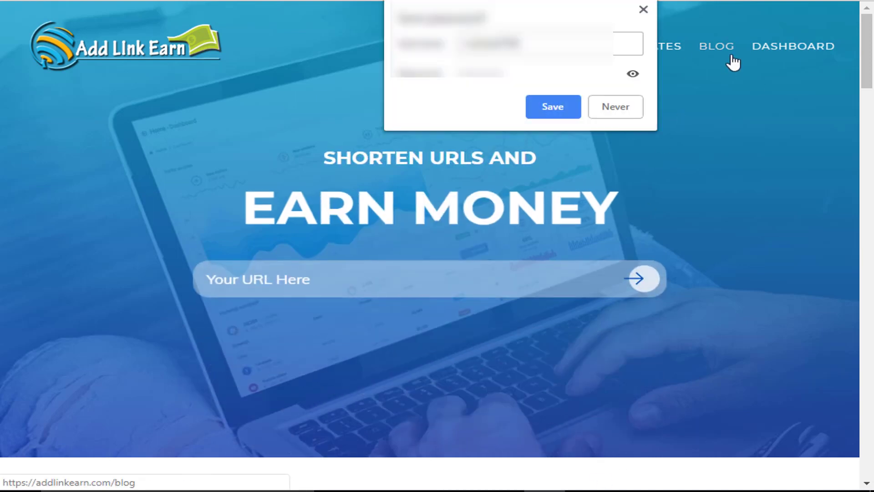
{"action": "left_click", "coordinate": [554, 107]}
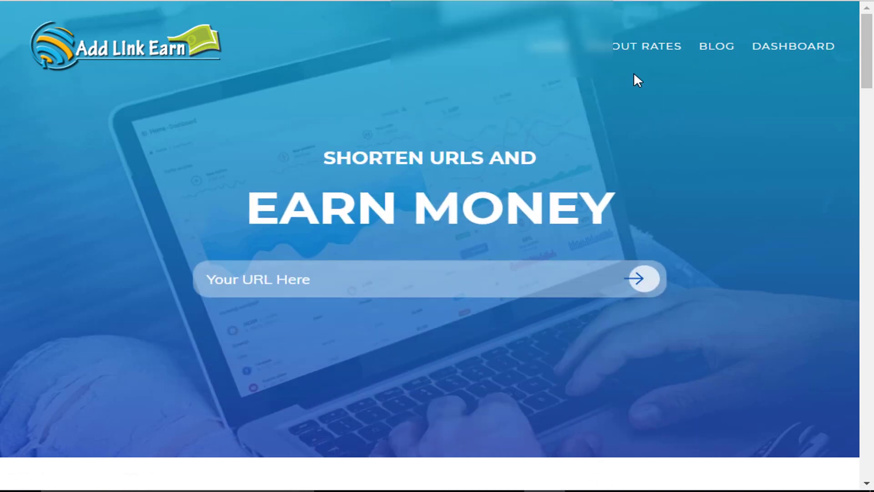
Step: Open the dashboard and follow the Announcements' 'download Hare' link to the Android app on Google Play
{"action": "left_click", "coordinate": [782, 59]}
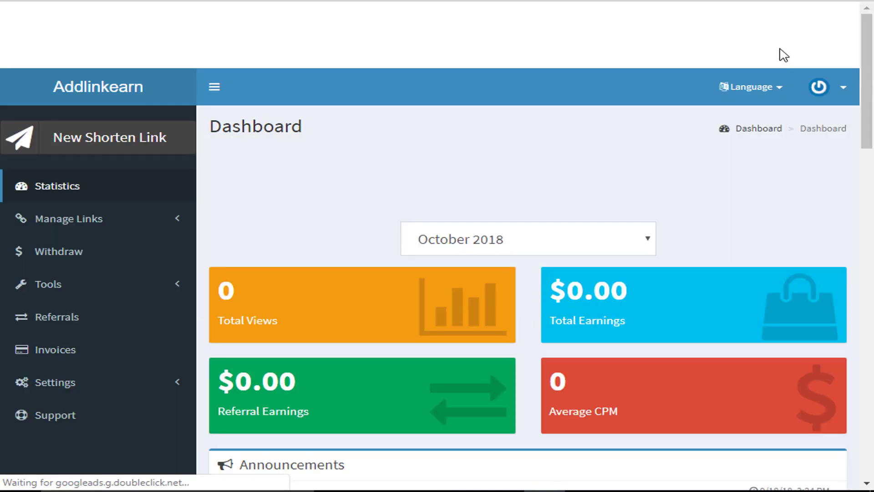
{"action": "scroll", "coordinate": [546, 104], "scroll_direction": "down", "scroll_amount": 8}
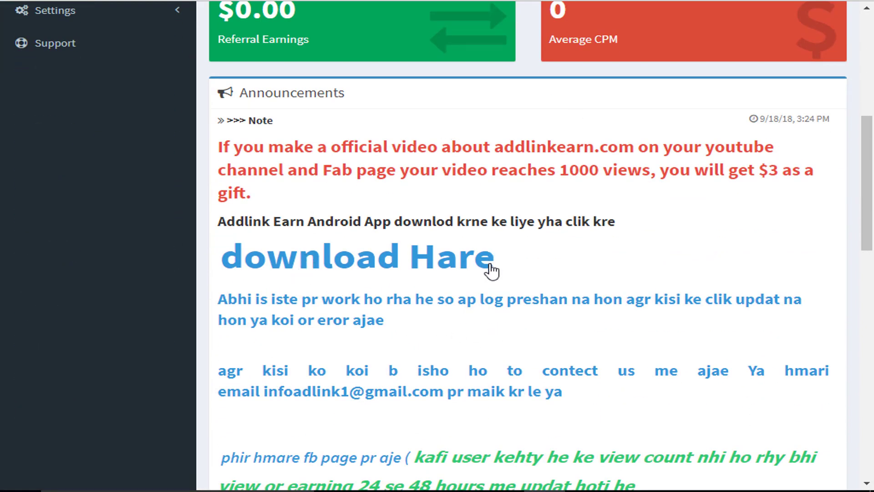
{"action": "left_click_drag", "start_coordinate": [318, 218], "coordinate": [381, 218]}
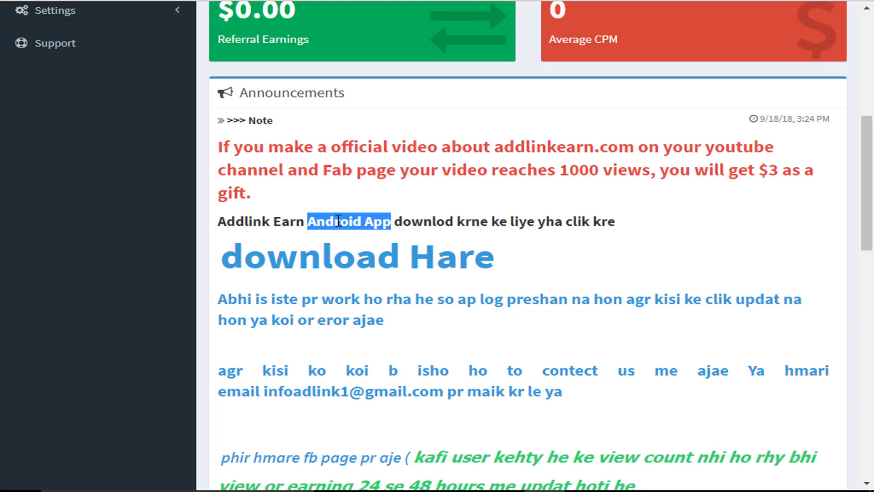
{"action": "left_click", "coordinate": [344, 263]}
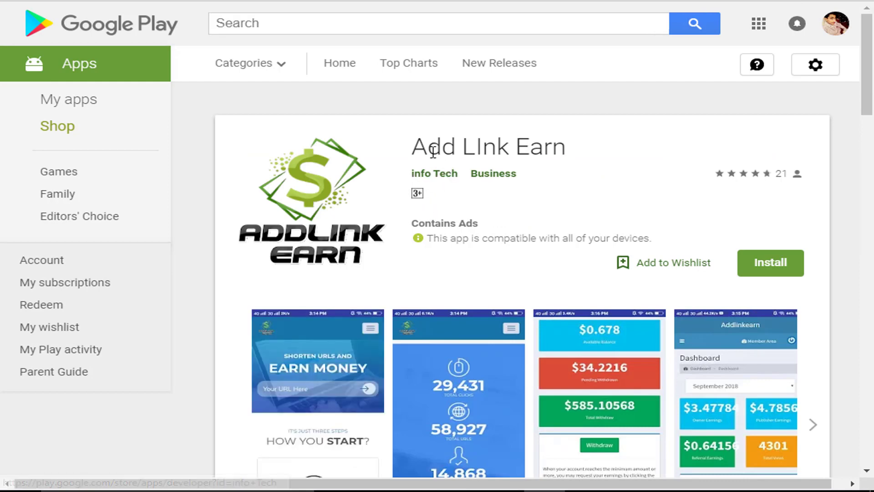
Step: Select the 'Add LInk Earn' app title on the Google Play listing
{"action": "double_click", "coordinate": [428, 150]}
{"action": "left_click_drag", "start_coordinate": [428, 150], "coordinate": [538, 152]}
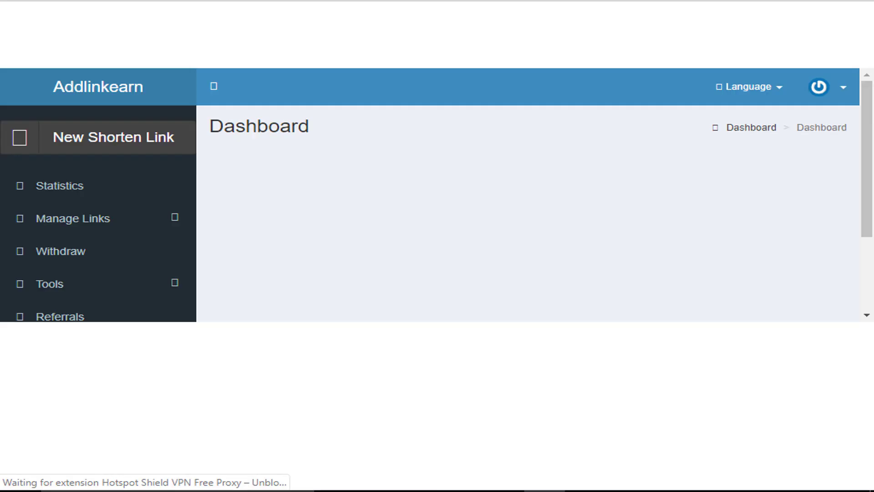
Step: Scroll through the dashboard announcements, selecting part of the contact e-mail, then return to the top
{"action": "scroll", "coordinate": [293, 91], "scroll_direction": "down", "scroll_amount": 10}
{"action": "scroll", "coordinate": [301, 136], "scroll_direction": "down", "scroll_amount": 5}
{"action": "scroll", "coordinate": [302, 153], "scroll_direction": "up", "scroll_amount": 2}
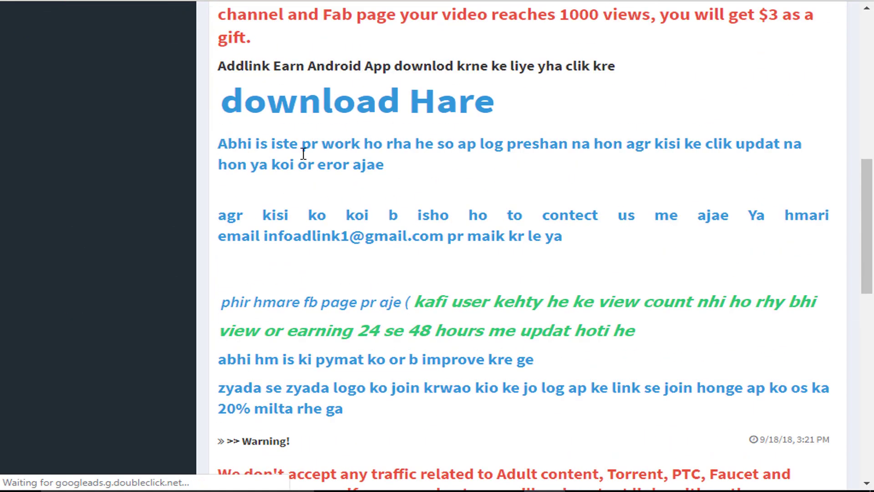
{"action": "scroll", "coordinate": [303, 155], "scroll_direction": "down", "scroll_amount": 5}
{"action": "scroll", "coordinate": [303, 157], "scroll_direction": "up", "scroll_amount": 6}
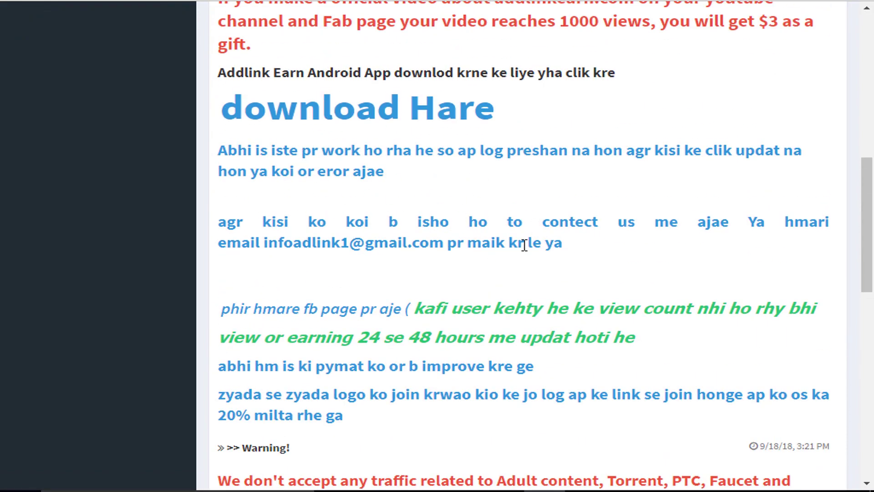
{"action": "double_click", "coordinate": [299, 241]}
{"action": "scroll", "coordinate": [361, 279], "scroll_direction": "down", "scroll_amount": 7}
{"action": "scroll", "coordinate": [361, 279], "scroll_direction": "up", "scroll_amount": 10}
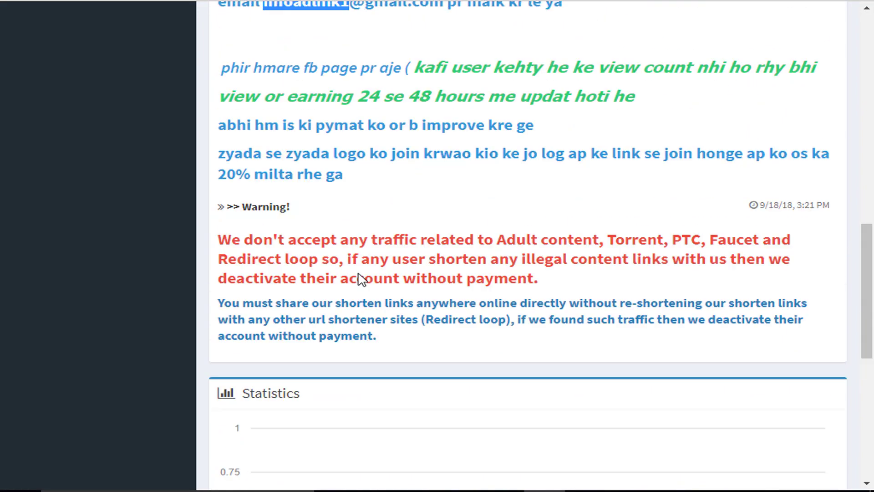
{"action": "scroll", "coordinate": [361, 279], "scroll_direction": "up", "scroll_amount": 5}
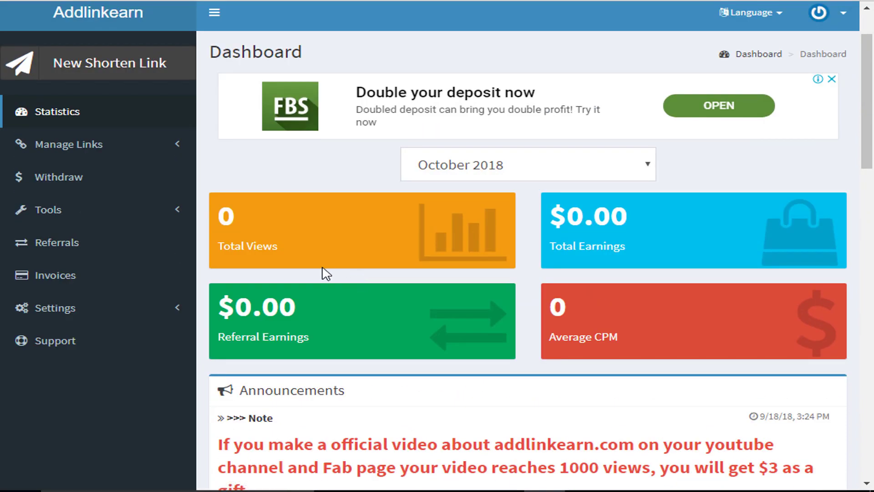
Step: Open Settings > Profile and look over the First Name field and withdrawal minimums table
{"action": "left_click", "coordinate": [43, 308]}
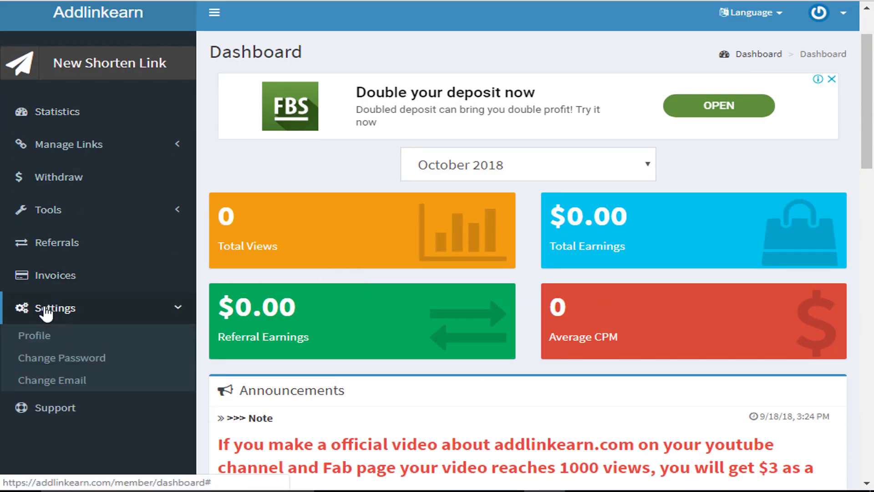
{"action": "left_click", "coordinate": [64, 345]}
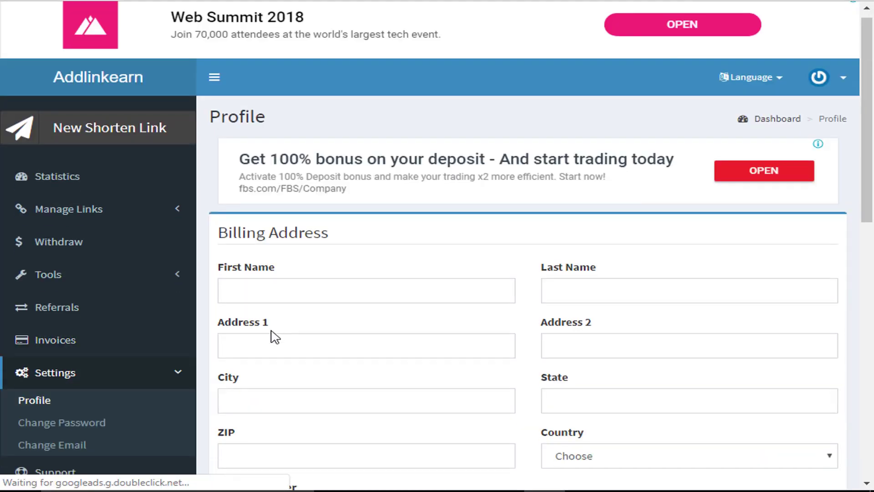
{"action": "scroll", "coordinate": [273, 336], "scroll_direction": "down", "scroll_amount": 3}
{"action": "left_click", "coordinate": [266, 147]}
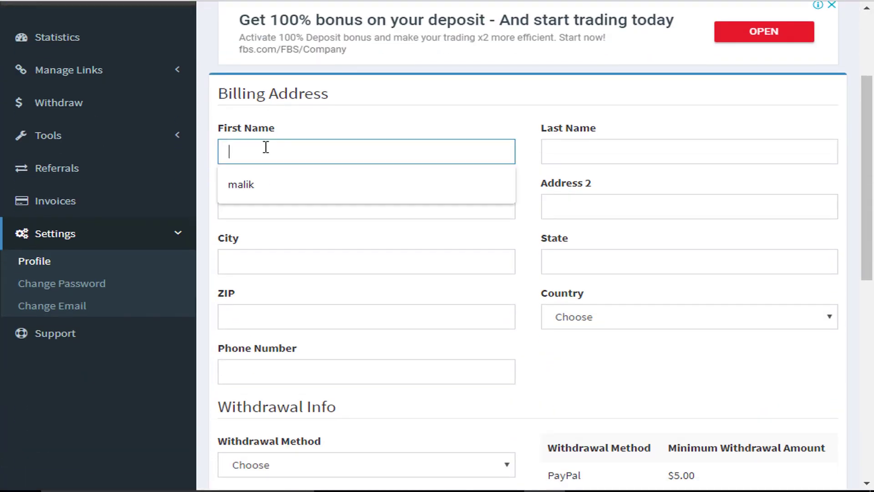
{"action": "left_click", "coordinate": [313, 133]}
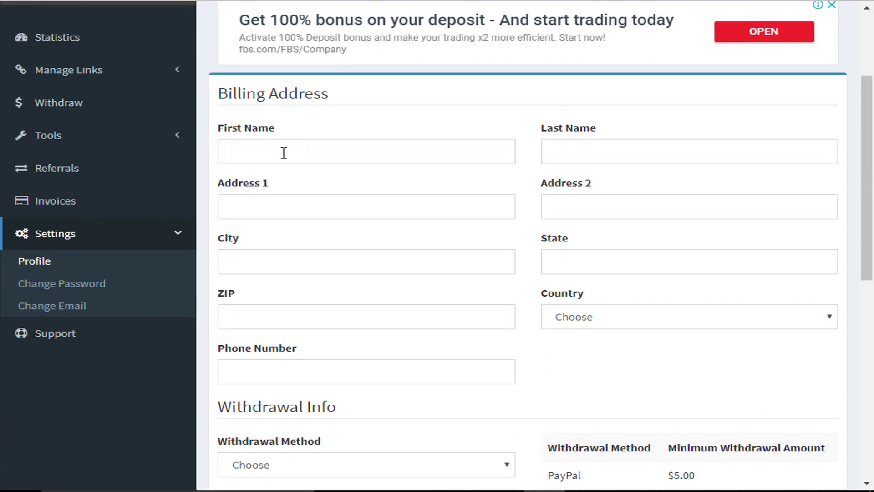
{"action": "left_click", "coordinate": [231, 132]}
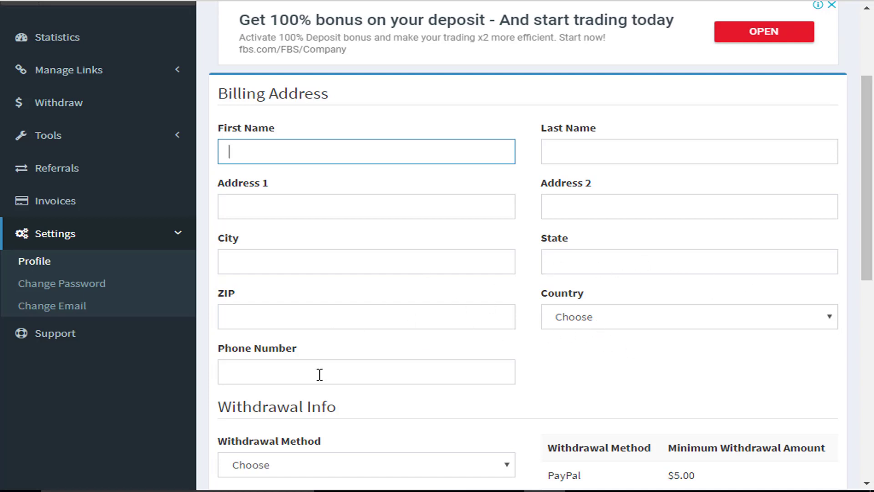
{"action": "scroll", "coordinate": [322, 375], "scroll_direction": "down", "scroll_amount": 5}
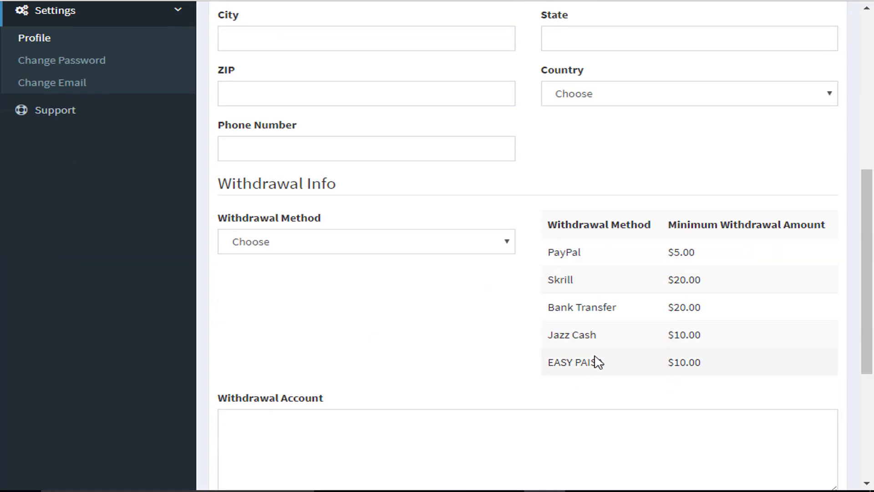
{"action": "left_click_drag", "start_coordinate": [597, 357], "coordinate": [561, 253]}
{"action": "left_click", "coordinate": [561, 254]}
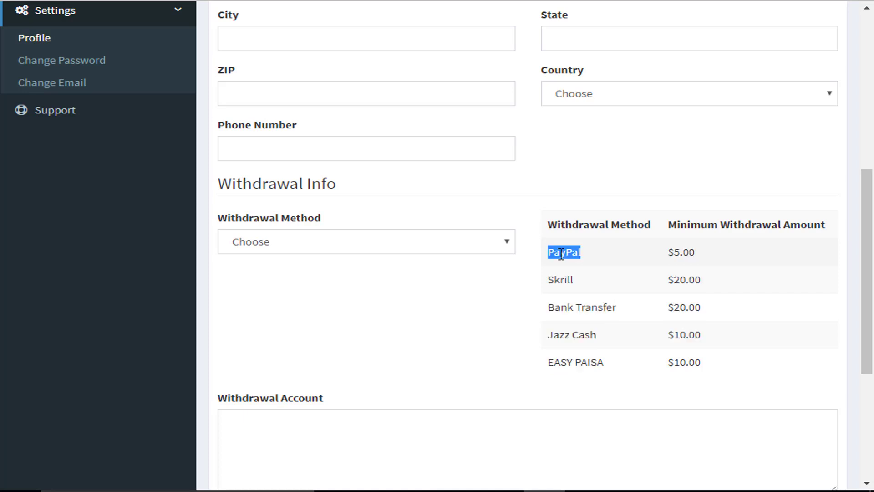
{"action": "right_click", "coordinate": [561, 254]}
{"action": "left_click", "coordinate": [489, 304]}
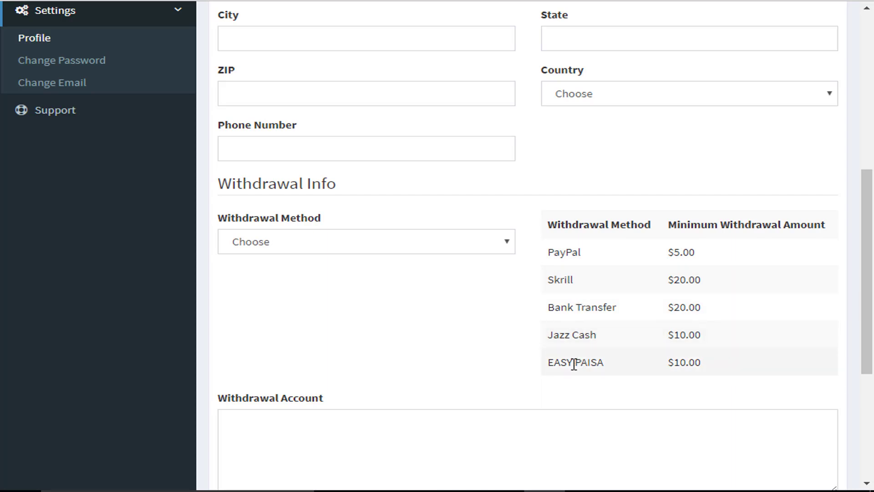
Step: Choose Jazz Cash as the withdrawal method, replacing an initial Skrill choice
{"action": "left_click", "coordinate": [268, 247]}
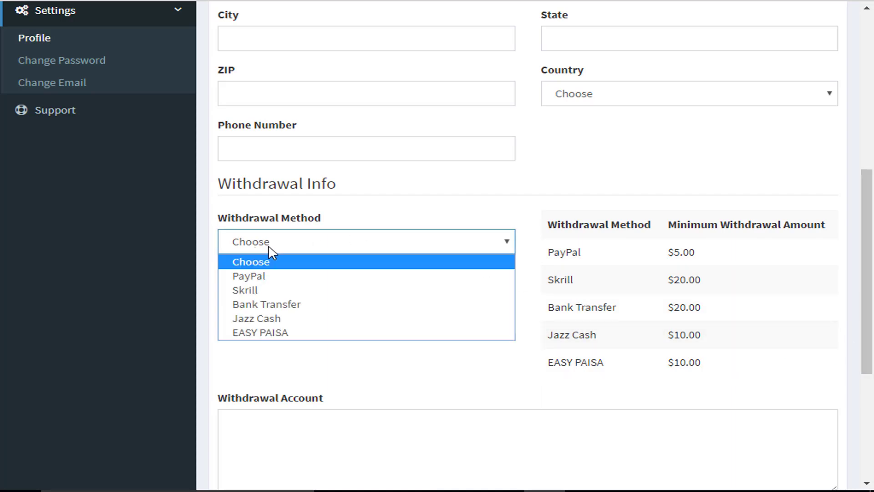
{"action": "left_click", "coordinate": [283, 290]}
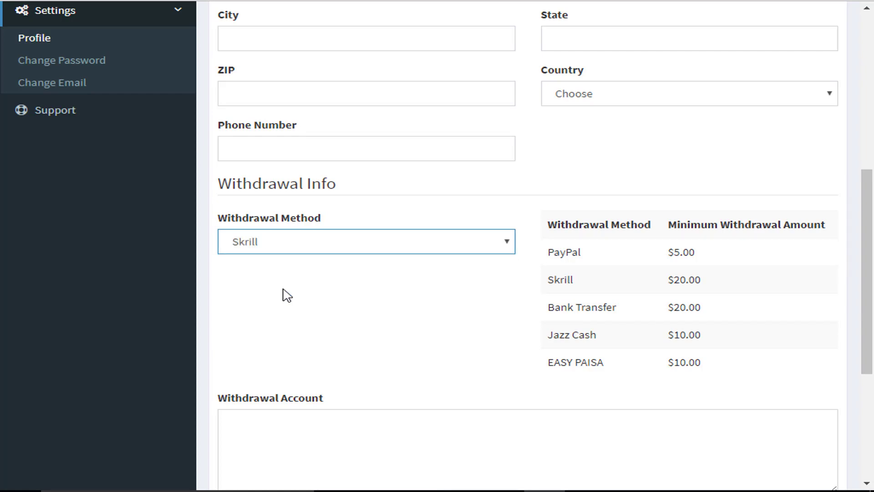
{"action": "left_click", "coordinate": [279, 467]}
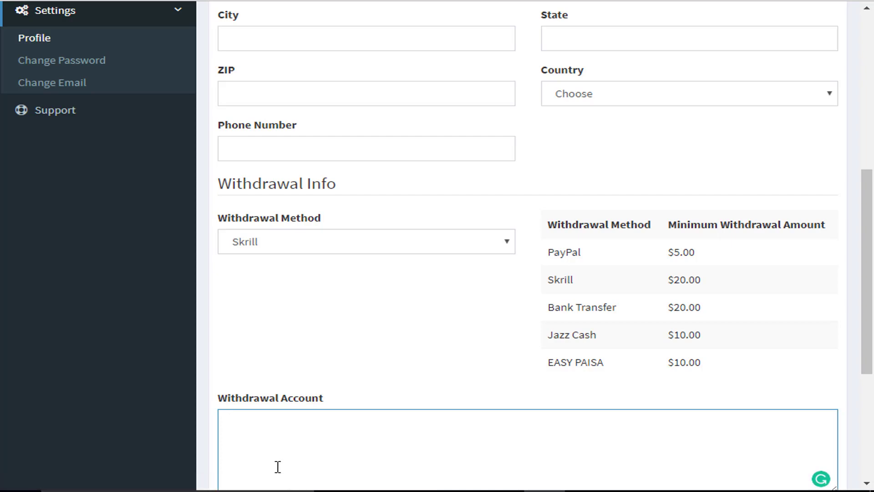
{"action": "scroll", "coordinate": [308, 430], "scroll_direction": "down", "scroll_amount": 2}
{"action": "scroll", "coordinate": [308, 430], "scroll_direction": "up", "scroll_amount": 1}
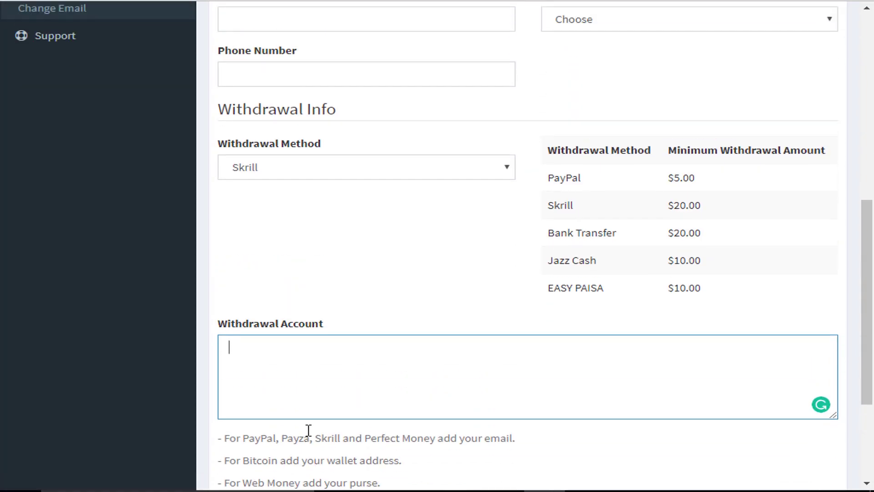
{"action": "key", "text": "BackSpace"}
{"action": "key", "text": "BackSpace"}
{"action": "key", "text": "BackSpace"}
{"action": "key", "text": "BackSpace"}
{"action": "left_click", "coordinate": [420, 172]}
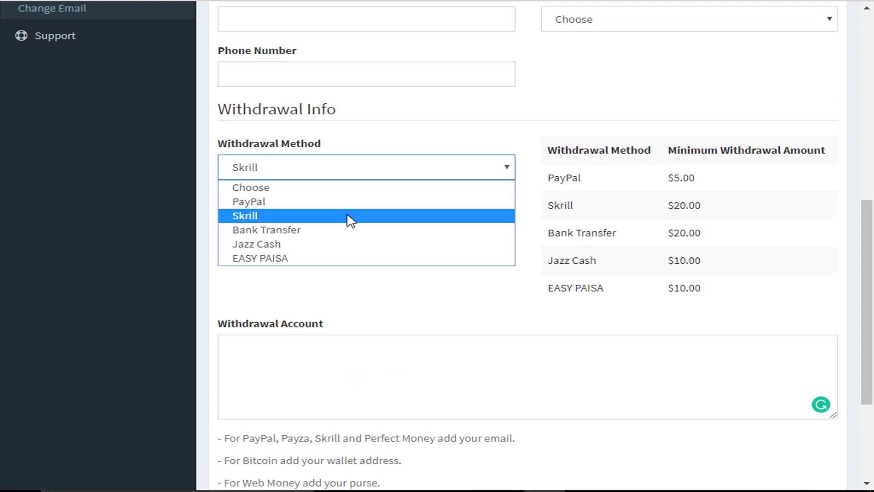
{"action": "left_click", "coordinate": [322, 246]}
Step: Enter the Jazz Cash account number and holder's name in Withdrawal Account, then submit
{"action": "left_click", "coordinate": [319, 377]}
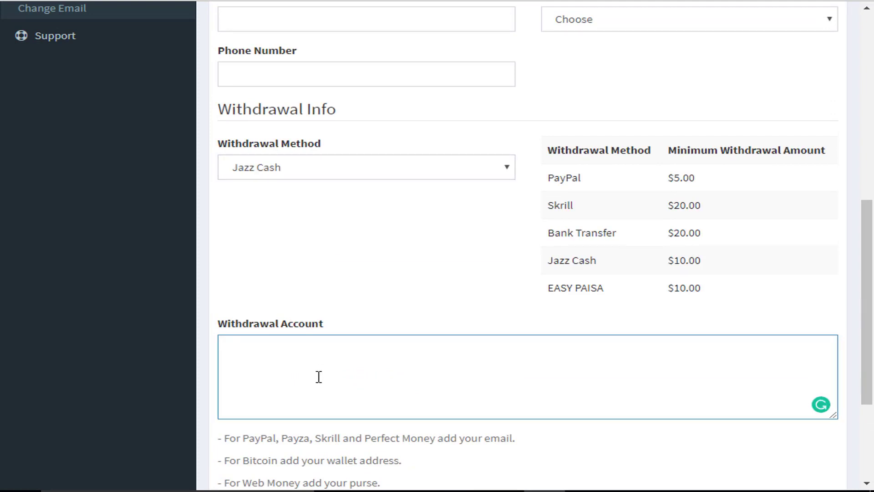
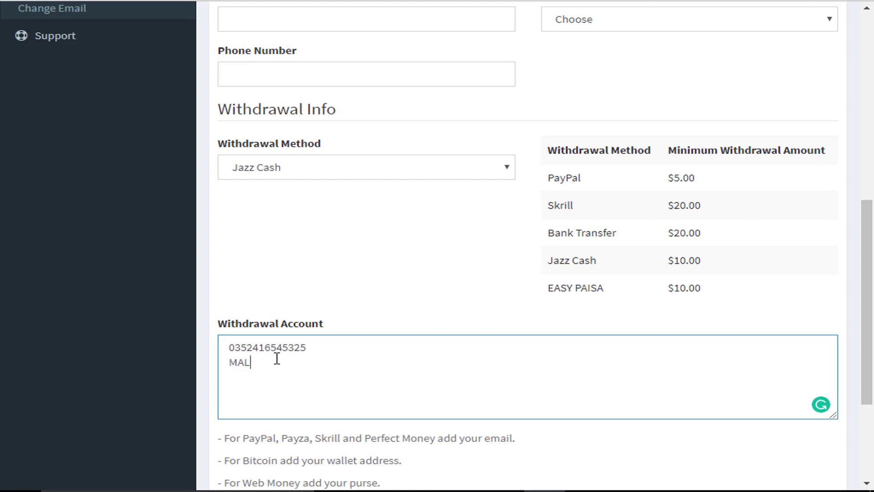
{"action": "double_click", "coordinate": [258, 348]}
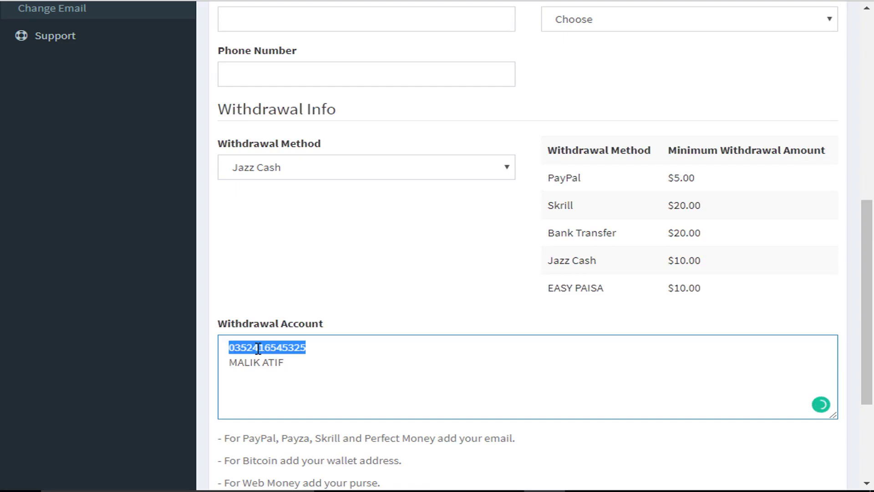
{"action": "double_click", "coordinate": [263, 362]}
{"action": "left_click_drag", "start_coordinate": [301, 367], "coordinate": [217, 350]}
{"action": "left_click", "coordinate": [237, 348]}
{"action": "scroll", "coordinate": [236, 348], "scroll_direction": "down", "scroll_amount": 4}
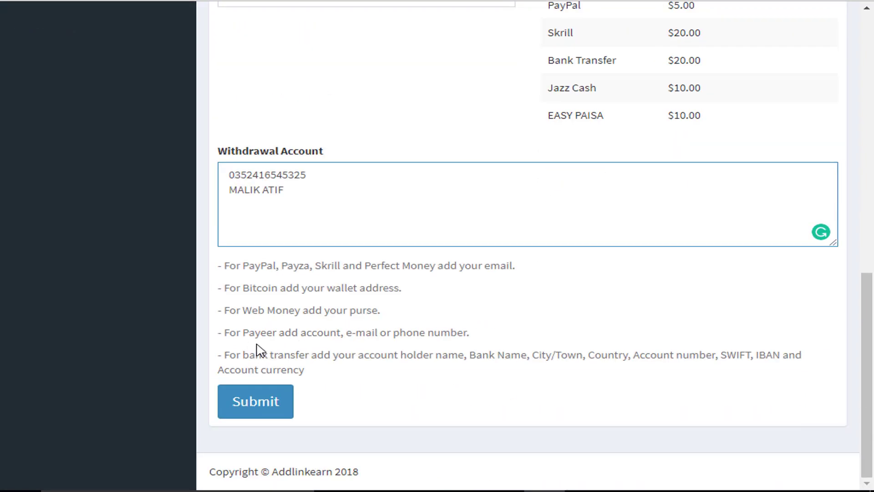
{"action": "left_click", "coordinate": [279, 412]}
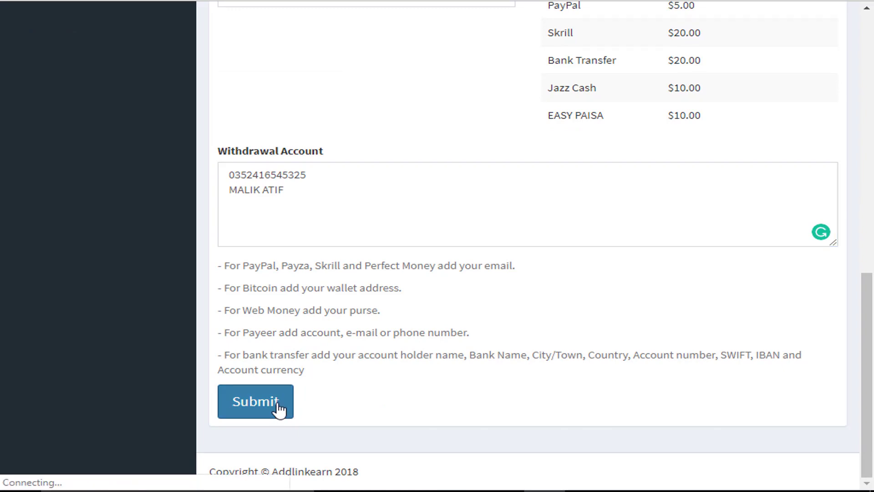
Step: Review the Withdrawal Info section and minimum amounts table, including Skrill's 20.00 minimum
{"action": "scroll", "coordinate": [279, 406], "scroll_direction": "down", "scroll_amount": 10}
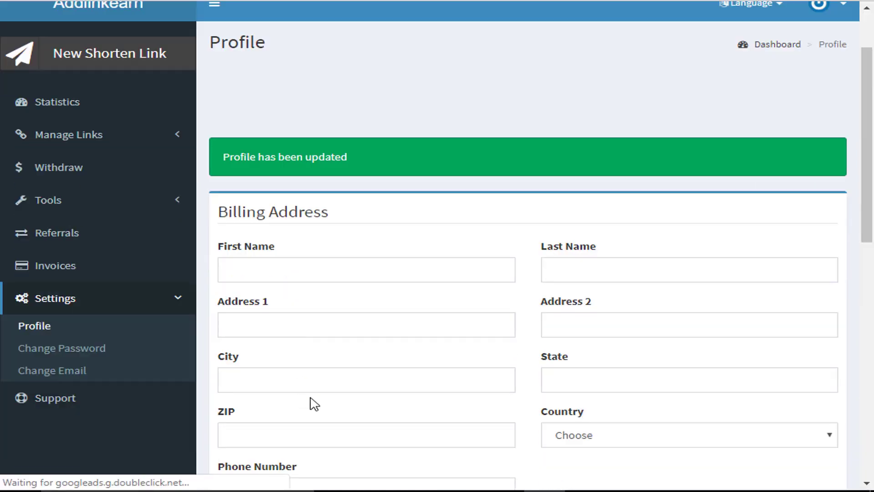
{"action": "scroll", "coordinate": [319, 410], "scroll_direction": "up", "scroll_amount": 15}
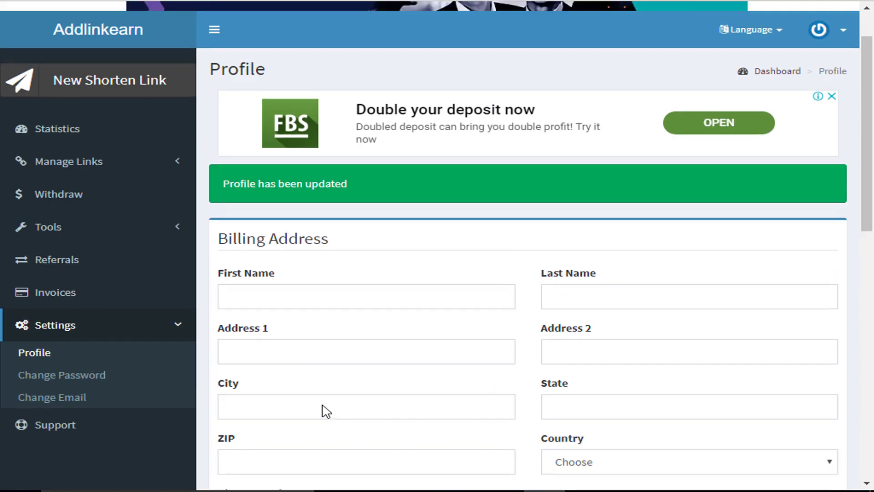
{"action": "scroll", "coordinate": [130, 326], "scroll_direction": "down", "scroll_amount": 10}
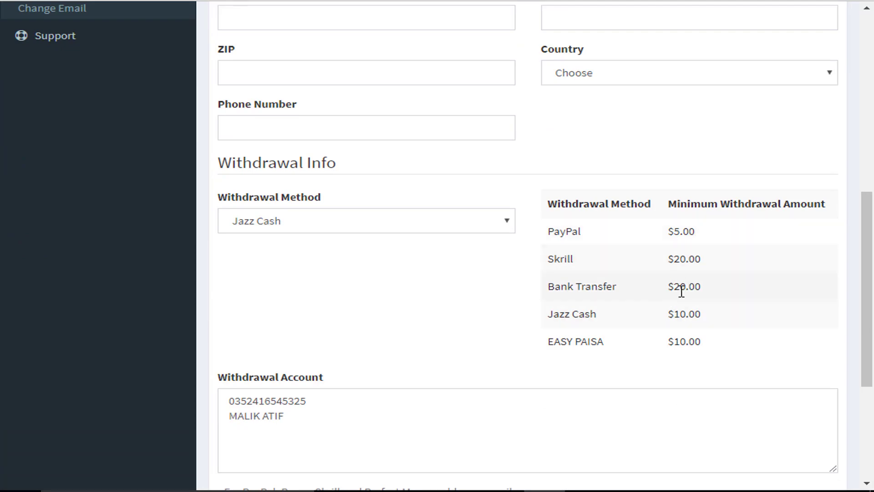
{"action": "double_click", "coordinate": [683, 258]}
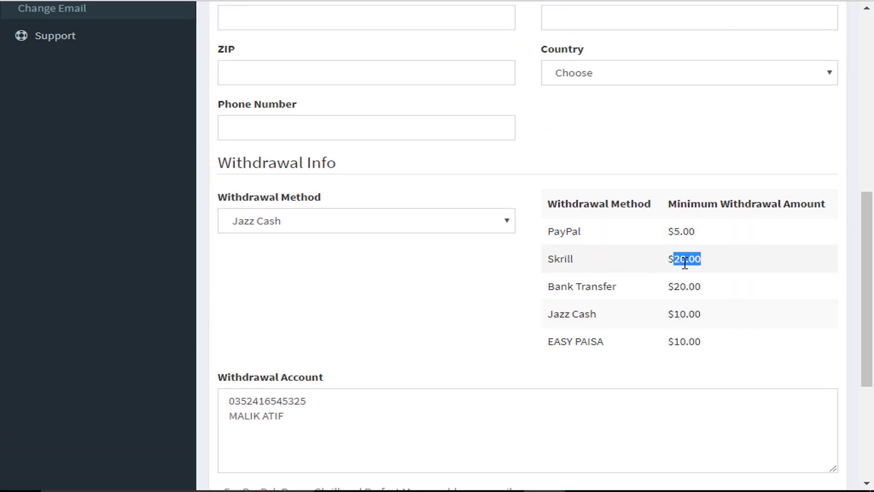
{"action": "left_click", "coordinate": [678, 314]}
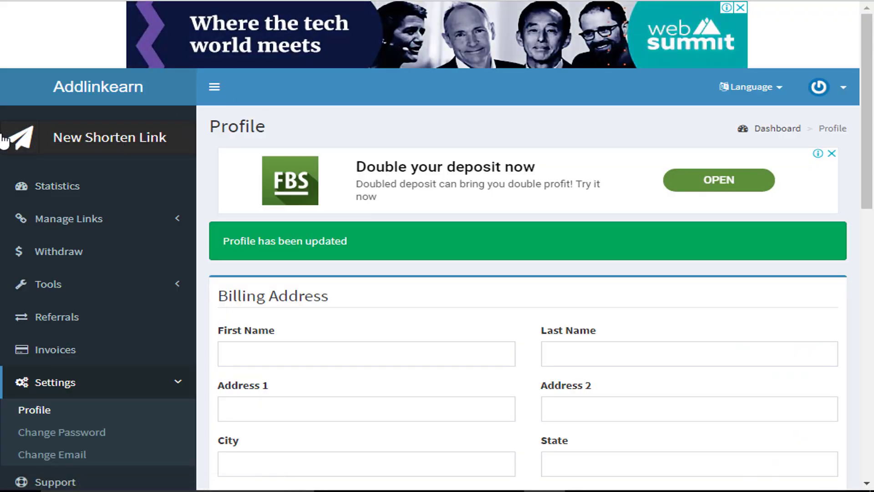
{"action": "left_click", "coordinate": [91, 145]}
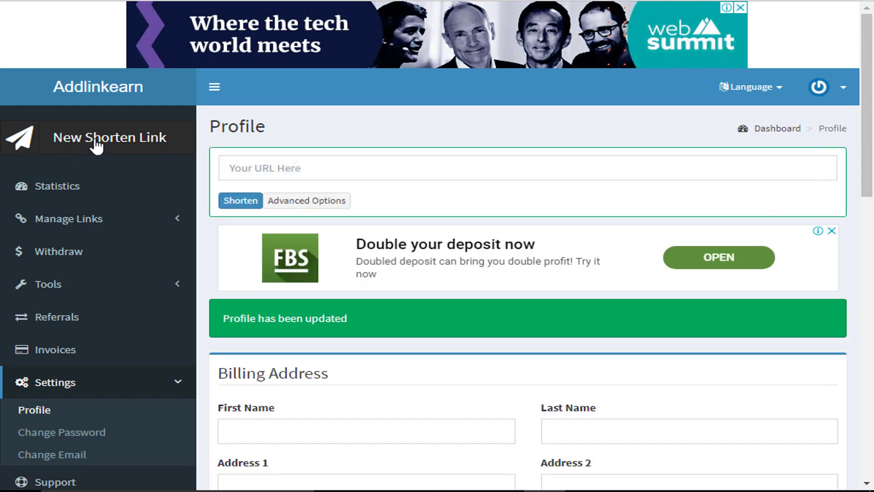
{"action": "left_click", "coordinate": [253, 168]}
{"action": "type", "text": "https://www.youtube.com/watch?v=DD9fNDFmoyU"}
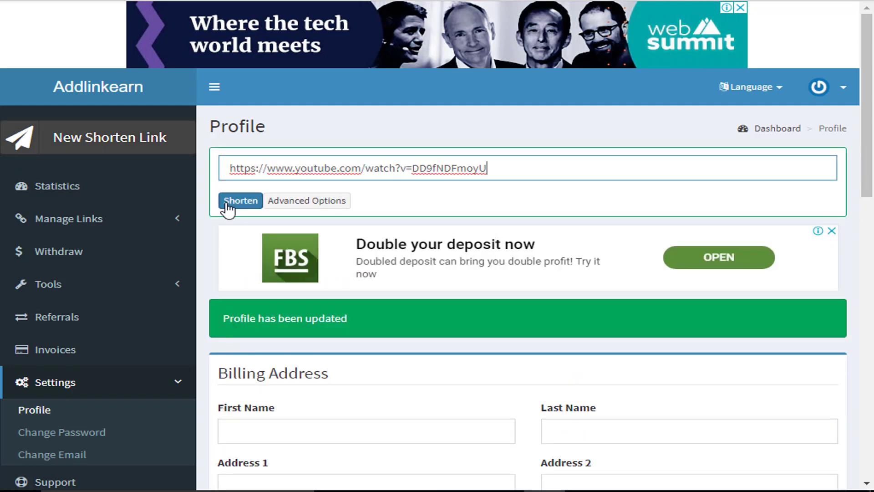
{"action": "left_click", "coordinate": [227, 203]}
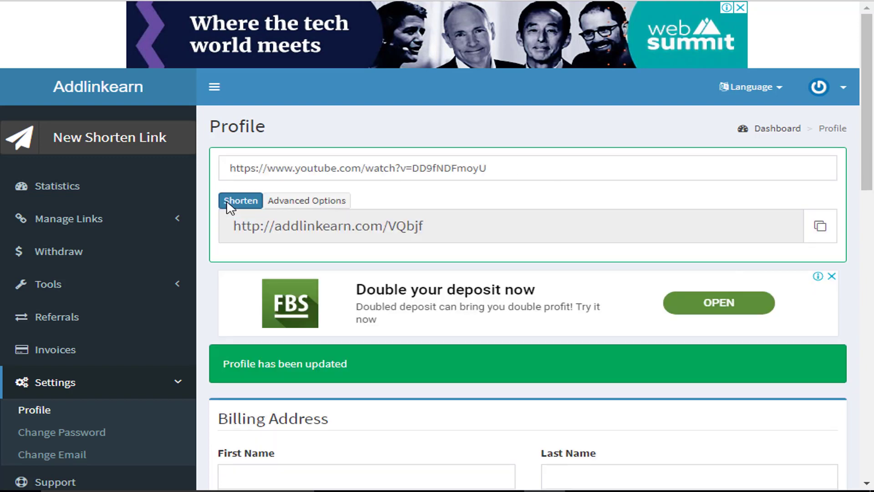
{"action": "left_click", "coordinate": [815, 233]}
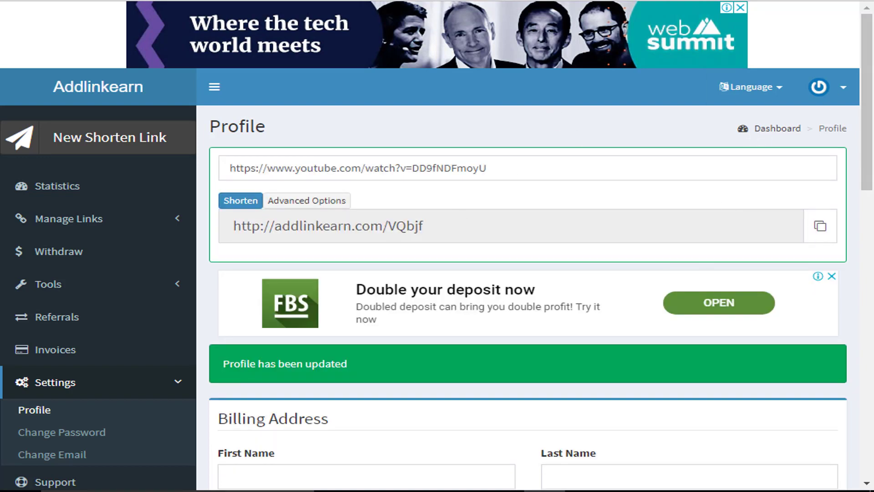
Step: Load the copied short link in a new tab and tick 'I'm not a robot'
{"action": "key", "text": "ctrl+t"}
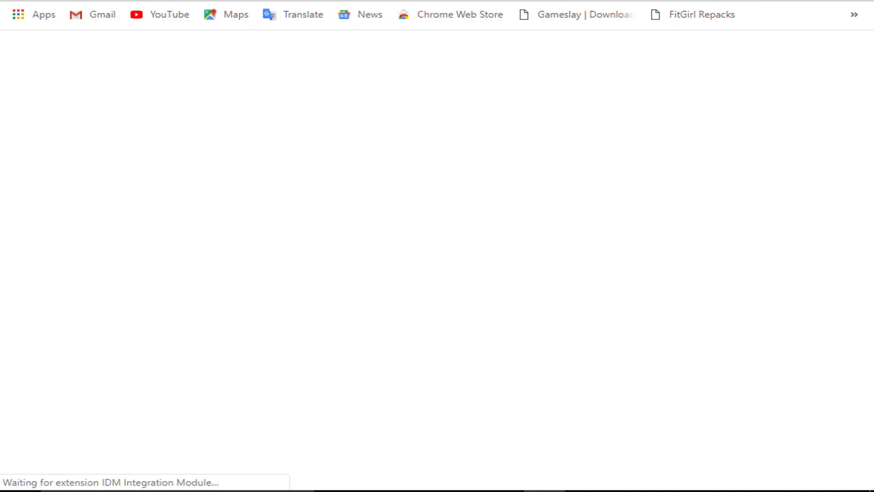
{"action": "key", "text": "ctrl+v"}
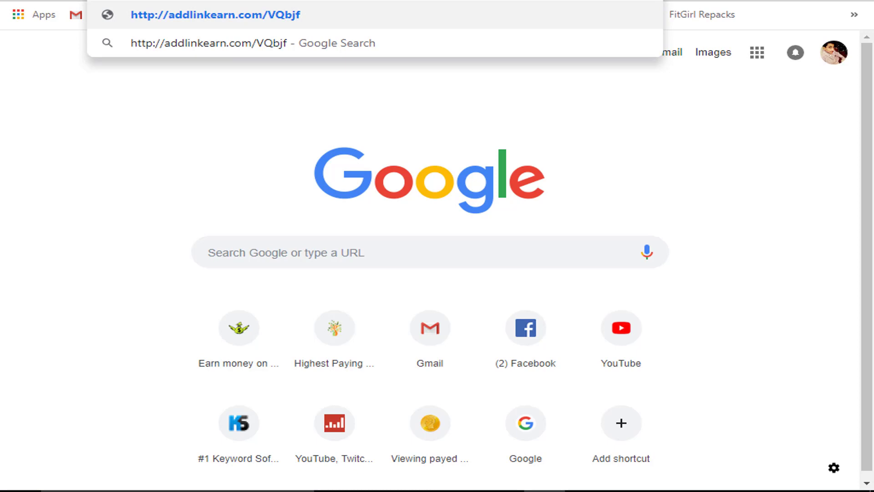
{"action": "key", "text": "Return"}
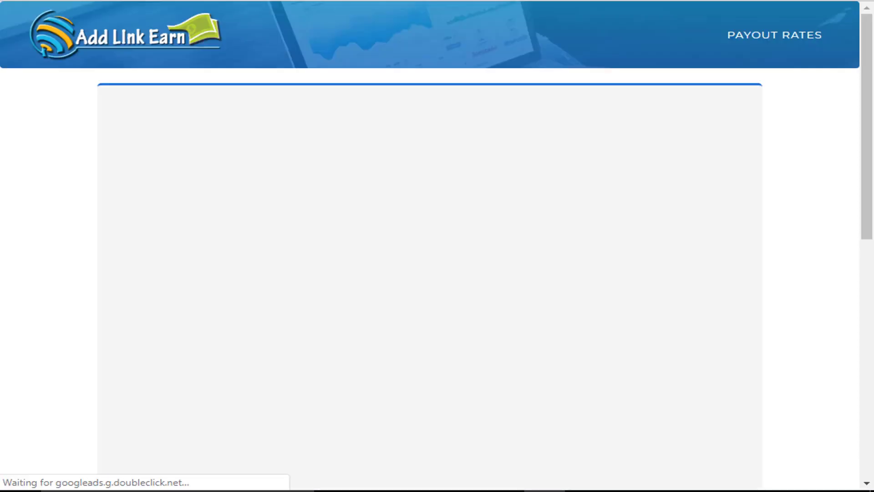
{"action": "scroll", "coordinate": [410, 119], "scroll_direction": "down", "scroll_amount": 5}
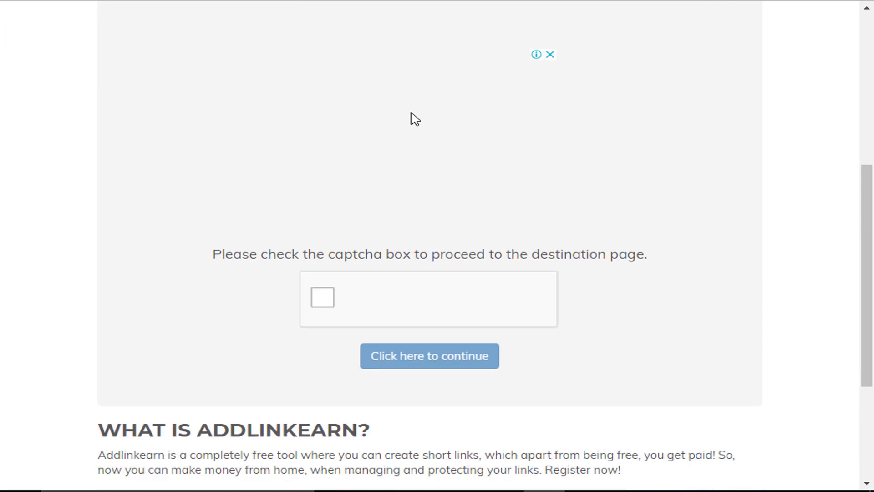
{"action": "scroll", "coordinate": [400, 191], "scroll_direction": "down", "scroll_amount": 2}
{"action": "left_click", "coordinate": [321, 186]}
Step: Select every car tile in the reCAPTCHA, verify, and continue past the captcha page
{"action": "scroll", "coordinate": [334, 198], "scroll_direction": "down", "scroll_amount": 1}
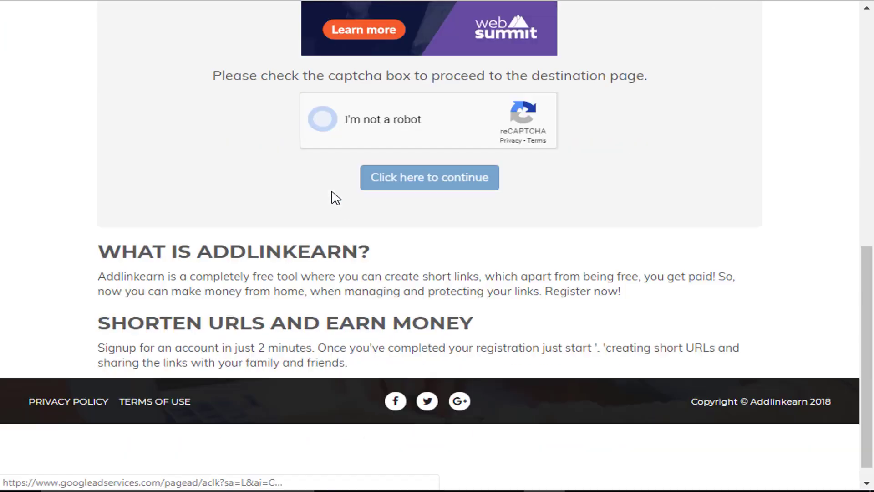
{"action": "scroll", "coordinate": [336, 197], "scroll_direction": "up", "scroll_amount": 3}
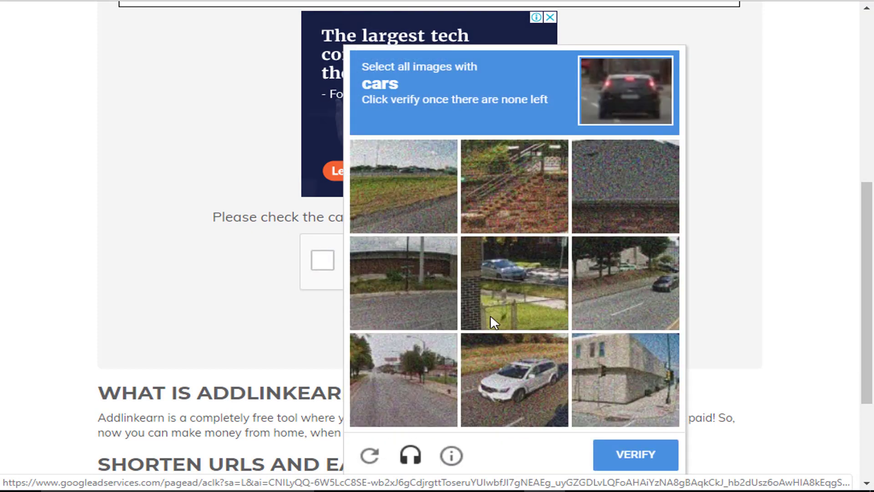
{"action": "left_click", "coordinate": [532, 364]}
{"action": "left_click", "coordinate": [591, 291]}
{"action": "left_click", "coordinate": [537, 278]}
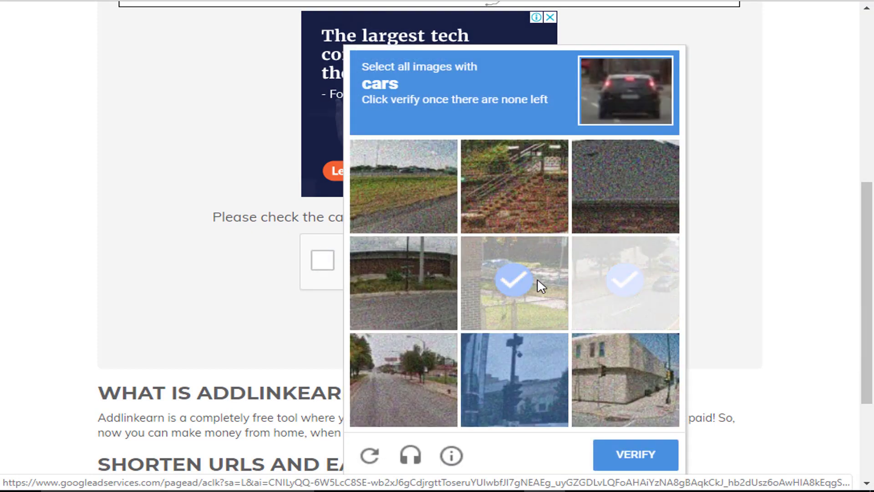
{"action": "left_click", "coordinate": [586, 283]}
{"action": "left_click", "coordinate": [561, 287]}
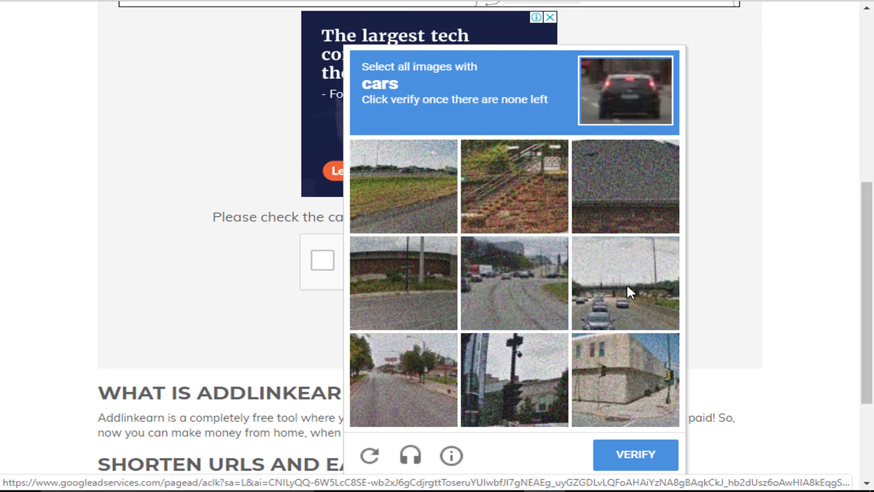
{"action": "left_click", "coordinate": [628, 287]}
{"action": "left_click", "coordinate": [556, 285]}
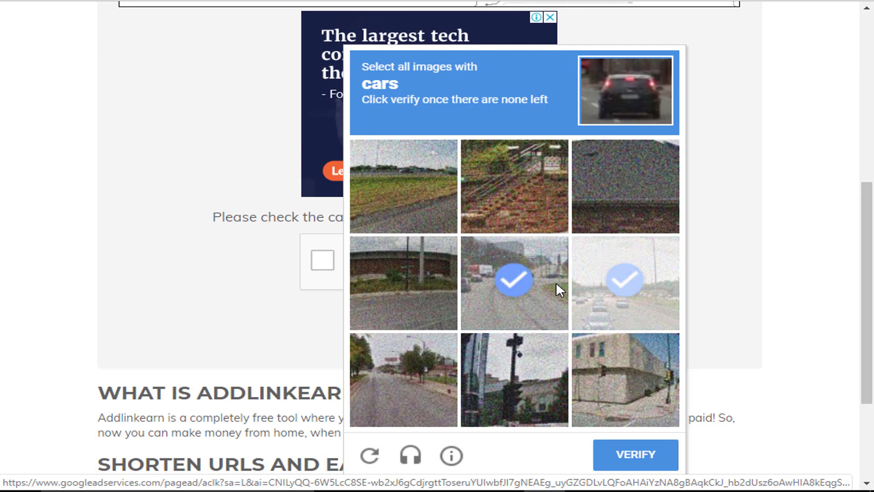
{"action": "left_click", "coordinate": [638, 454]}
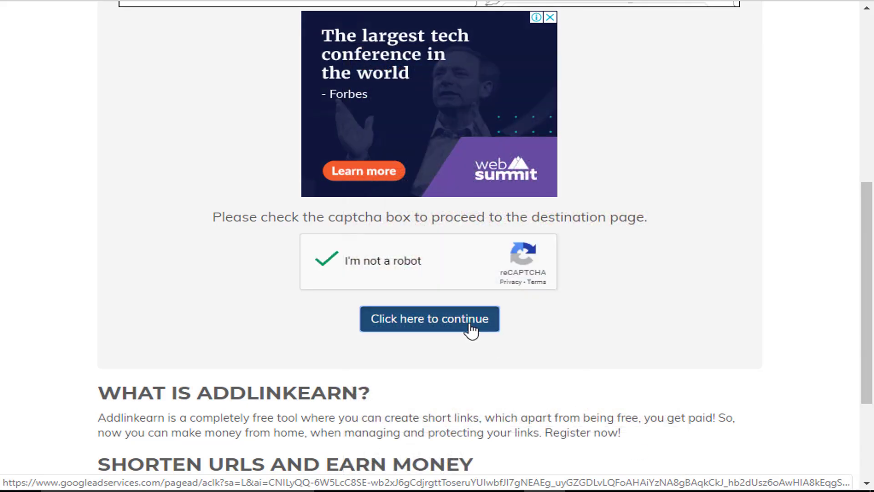
{"action": "left_click", "coordinate": [472, 330]}
Step: After the countdown, click Get Link for the YouTube video and close the about:blank popup
{"action": "scroll", "coordinate": [366, 234], "scroll_direction": "down", "scroll_amount": 5}
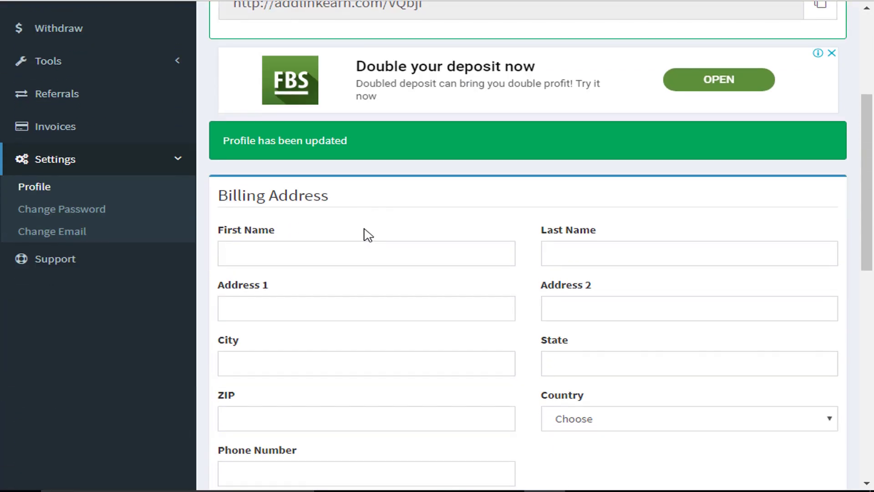
{"action": "scroll", "coordinate": [367, 234], "scroll_direction": "up", "scroll_amount": 5}
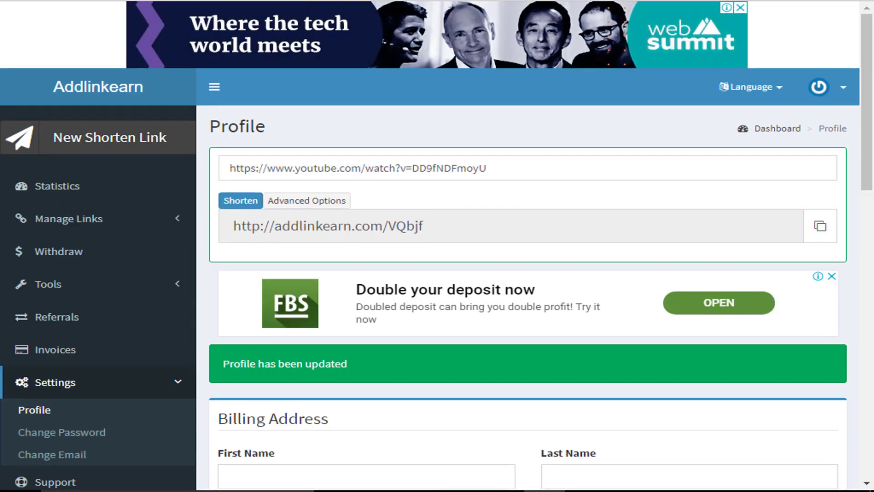
{"action": "scroll", "coordinate": [554, 73], "scroll_direction": "down", "scroll_amount": 3}
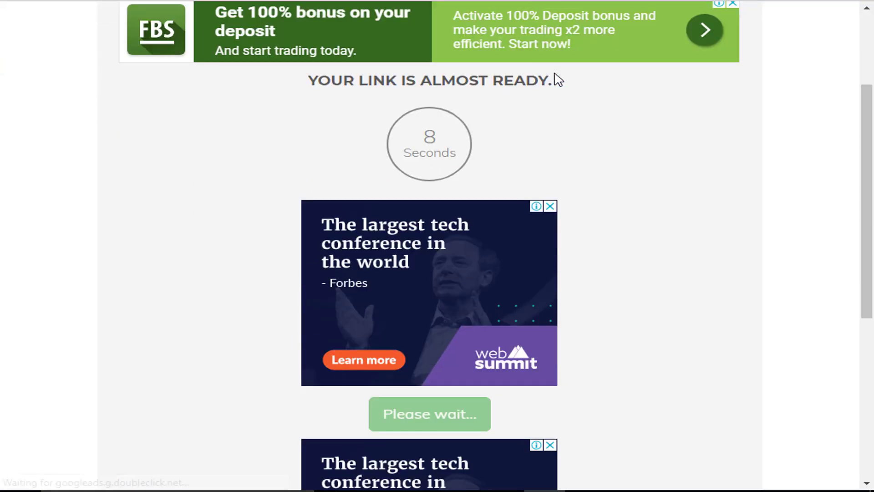
{"action": "scroll", "coordinate": [554, 75], "scroll_direction": "down", "scroll_amount": 2}
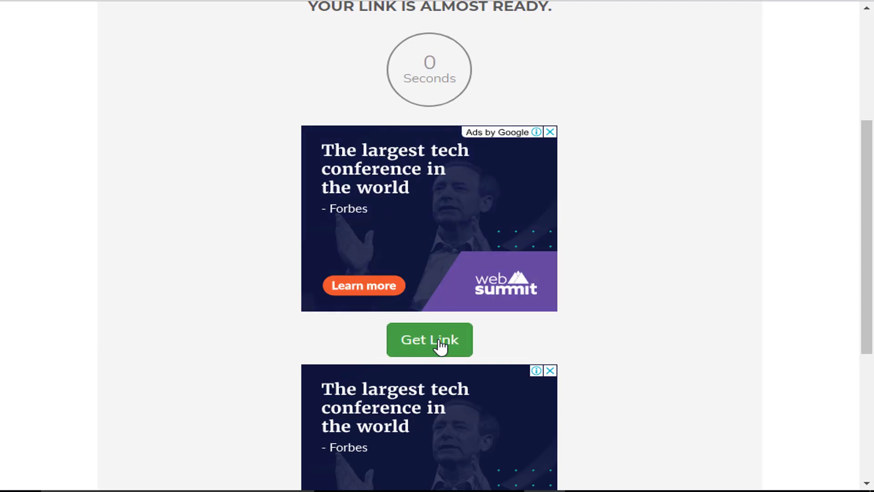
{"action": "left_click", "coordinate": [438, 344]}
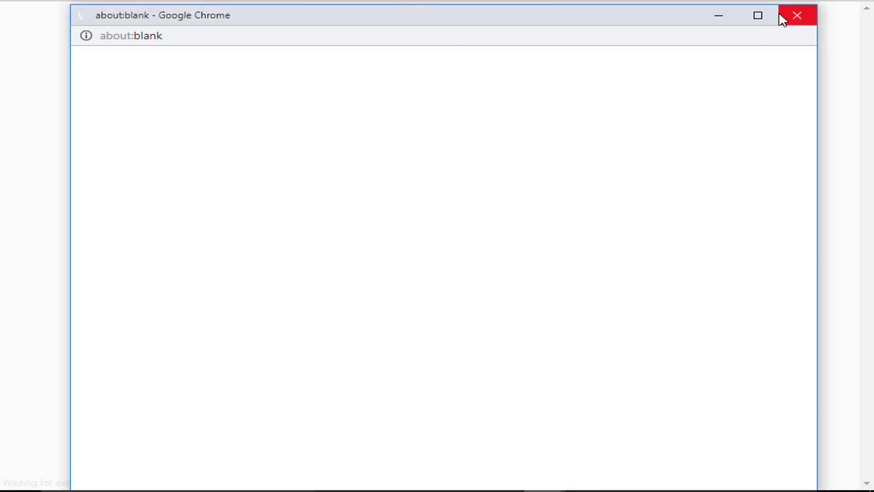
{"action": "left_click", "coordinate": [781, 15]}
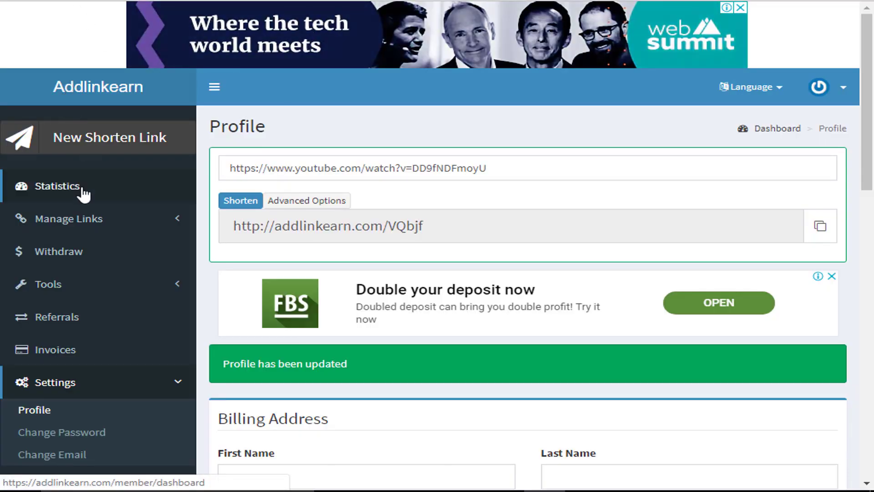
Step: Open Statistics and highlight the zero Total Views, $0.00 Total Earnings and Referral Earnings figures
{"action": "left_click", "coordinate": [67, 188]}
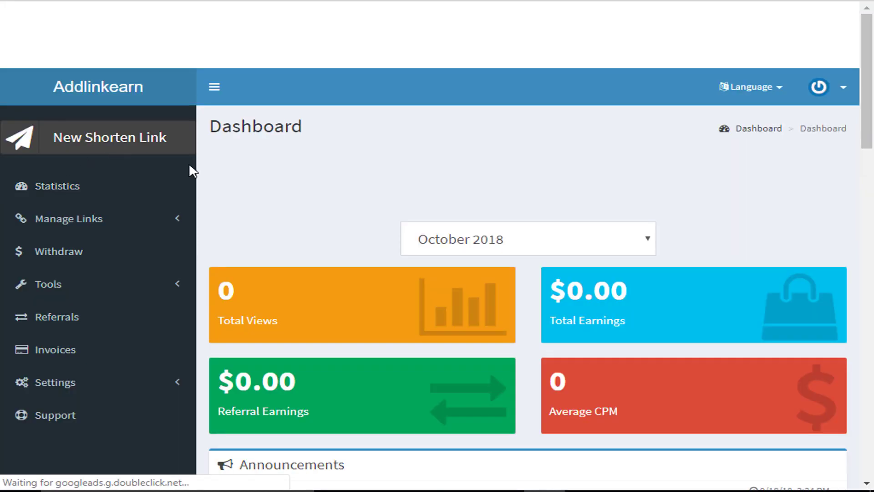
{"action": "scroll", "coordinate": [370, 251], "scroll_direction": "down", "scroll_amount": 2}
{"action": "scroll", "coordinate": [369, 252], "scroll_direction": "down", "scroll_amount": 1}
{"action": "left_click_drag", "start_coordinate": [214, 141], "coordinate": [250, 139]}
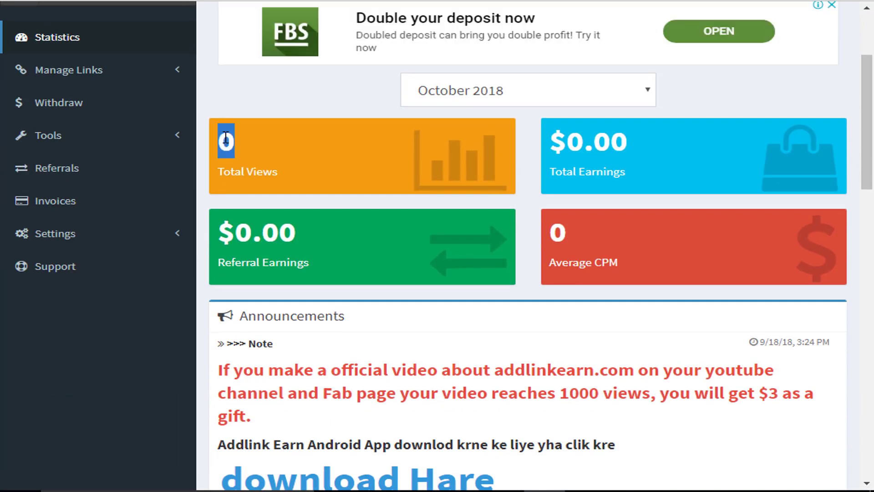
{"action": "left_click", "coordinate": [224, 133]}
{"action": "double_click", "coordinate": [564, 132]}
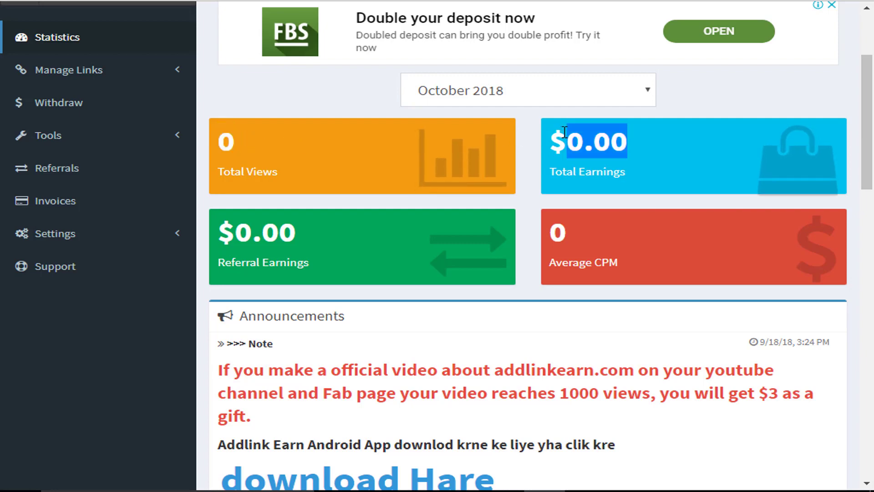
{"action": "left_click_drag", "start_coordinate": [328, 236], "coordinate": [409, 224]}
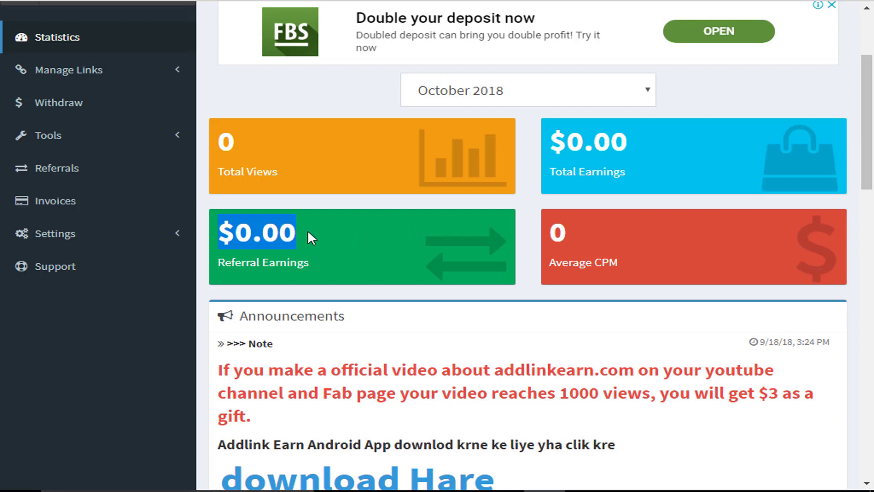
{"action": "left_click_drag", "start_coordinate": [307, 229], "coordinate": [324, 218]}
{"action": "scroll", "coordinate": [297, 269], "scroll_direction": "up", "scroll_amount": 2}
Step: Open the Referrals page and highlight the personal referral link address
{"action": "left_click", "coordinate": [82, 241]}
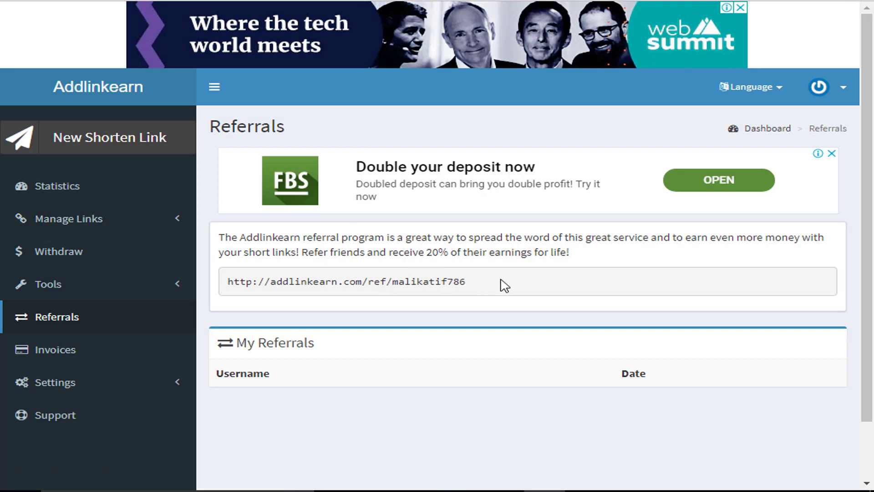
{"action": "left_click_drag", "start_coordinate": [505, 286], "coordinate": [239, 281]}
{"action": "left_click", "coordinate": [304, 286]}
{"action": "key", "text": "ctrl+a"}
{"action": "left_click", "coordinate": [461, 292]}
{"action": "left_click_drag", "start_coordinate": [469, 285], "coordinate": [230, 289]}
{"action": "key", "text": "ctrl+c"}
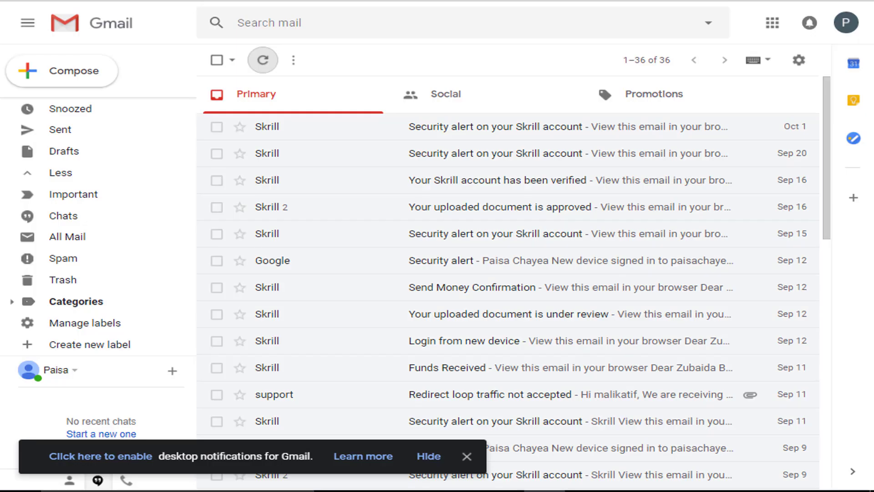
Step: Paste the copied referral link into the address bar and load it
{"action": "key", "text": "ctrl+l"}
{"action": "key", "text": "ctrl+v"}
{"action": "key", "text": "Return"}
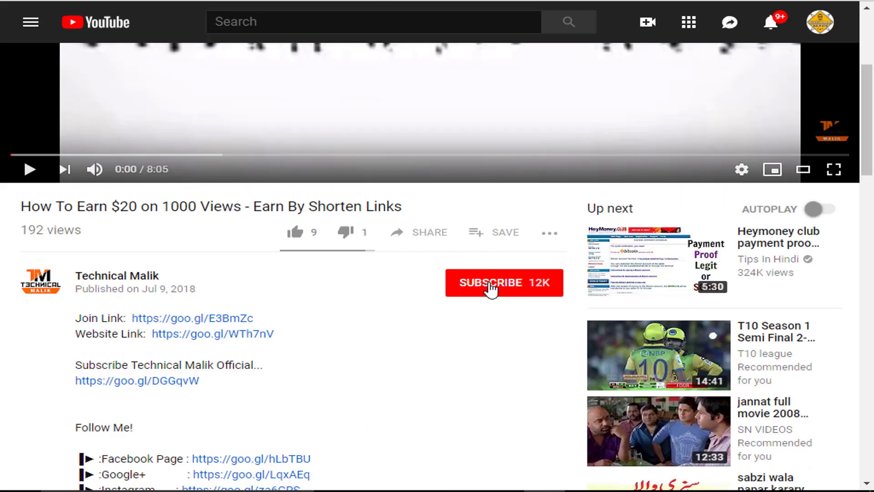
Step: Subscribe to Technical Malik with all notifications on, and like the video
{"action": "left_click", "coordinate": [490, 288]}
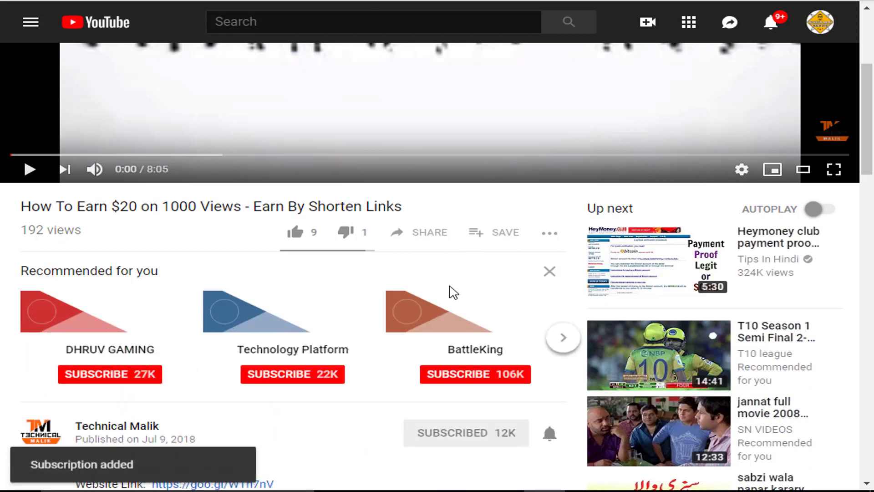
{"action": "scroll", "coordinate": [453, 292], "scroll_direction": "down", "scroll_amount": 2}
{"action": "left_click", "coordinate": [548, 362]}
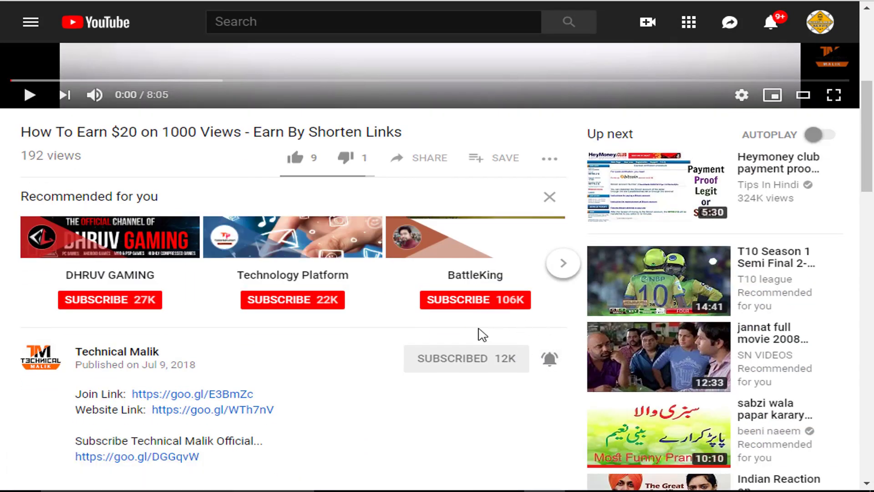
{"action": "left_click", "coordinate": [302, 163]}
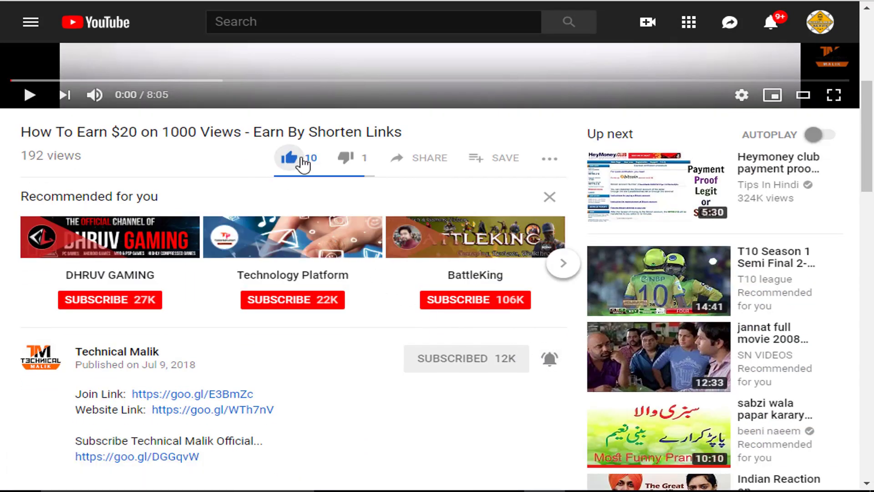